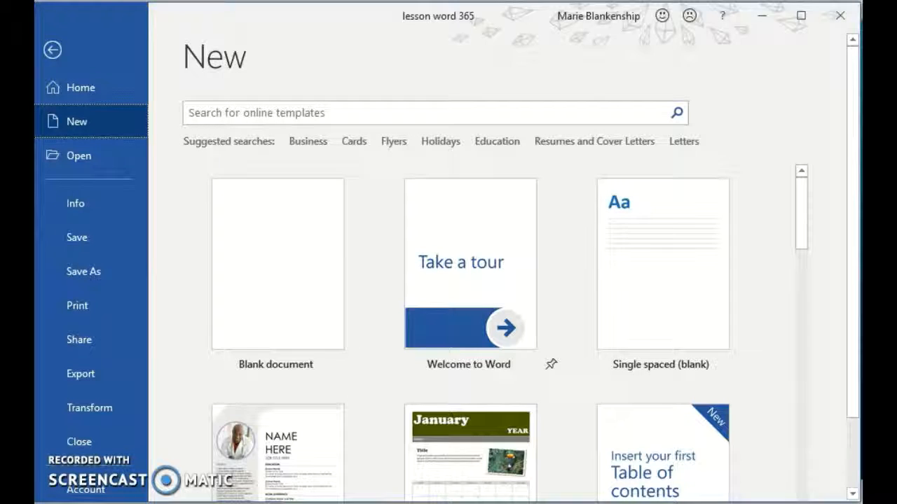
- Return to the document and set the citation style to APA Sixth Edition
{"action": "left_click", "coordinate": [52, 51]}
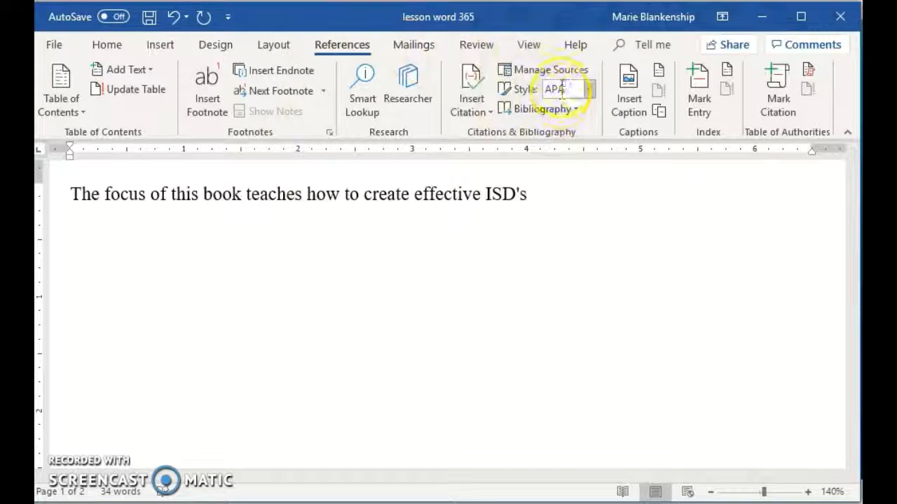
{"action": "left_click", "coordinate": [590, 91]}
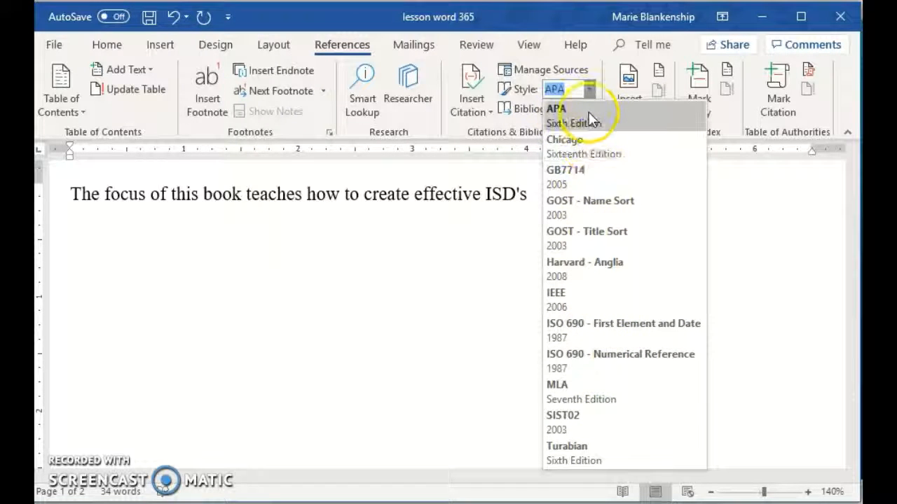
{"action": "left_click", "coordinate": [588, 118]}
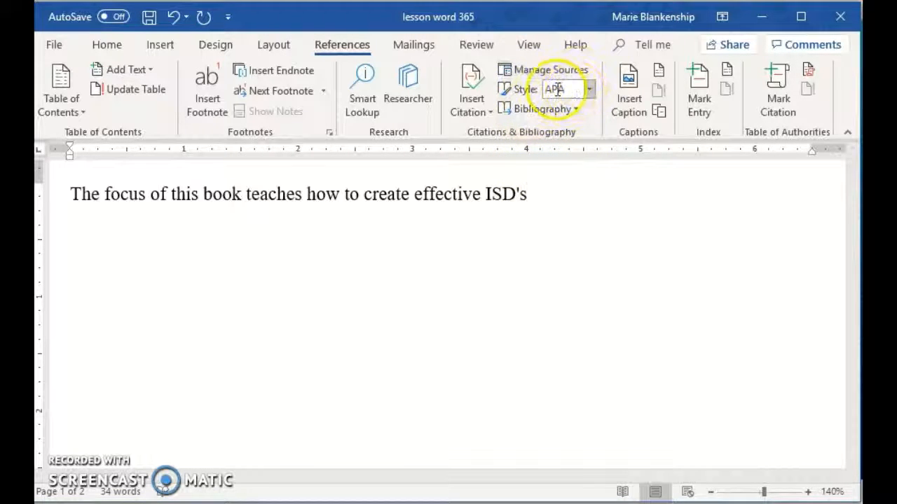
- Start a new Book source in the Source Manager and examine the author name entry form without adding a name
{"action": "left_click", "coordinate": [534, 73]}
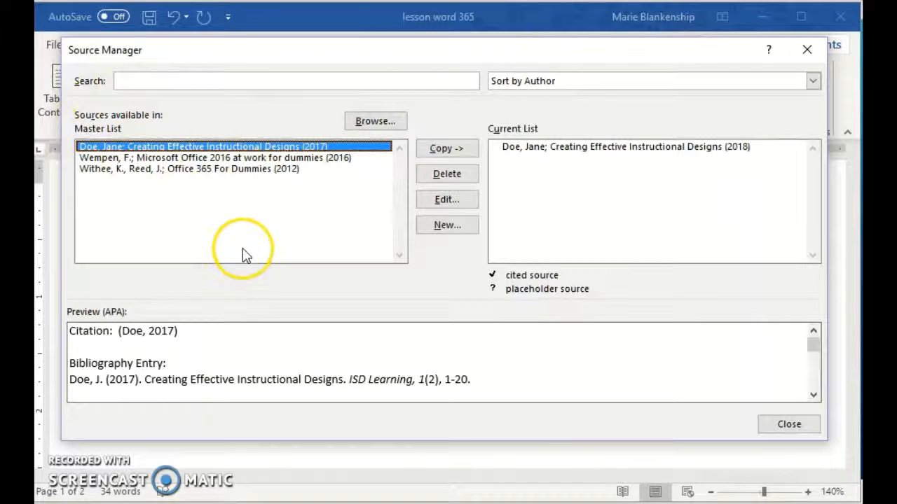
{"action": "left_click", "coordinate": [446, 226]}
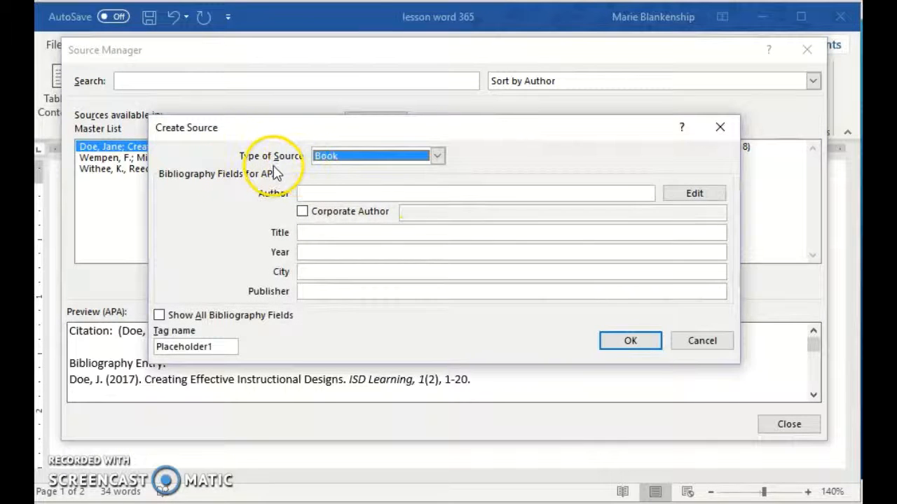
{"action": "left_click", "coordinate": [437, 155]}
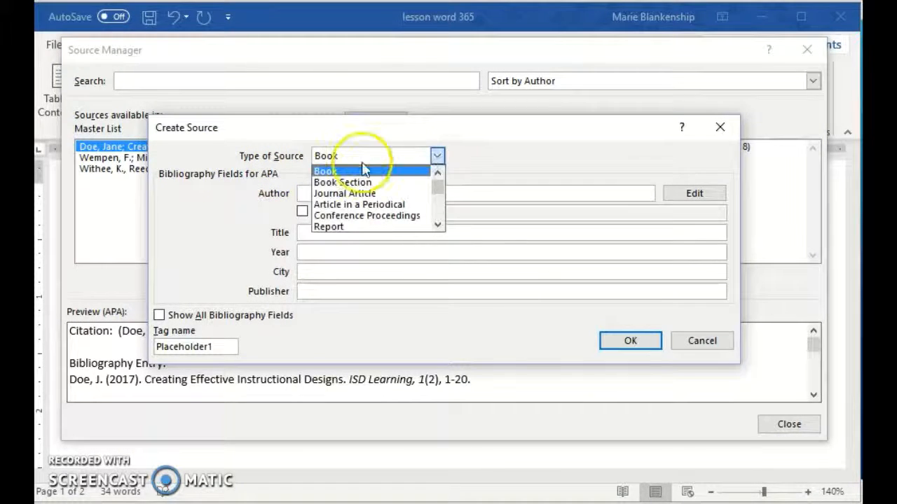
{"action": "left_click", "coordinate": [341, 172]}
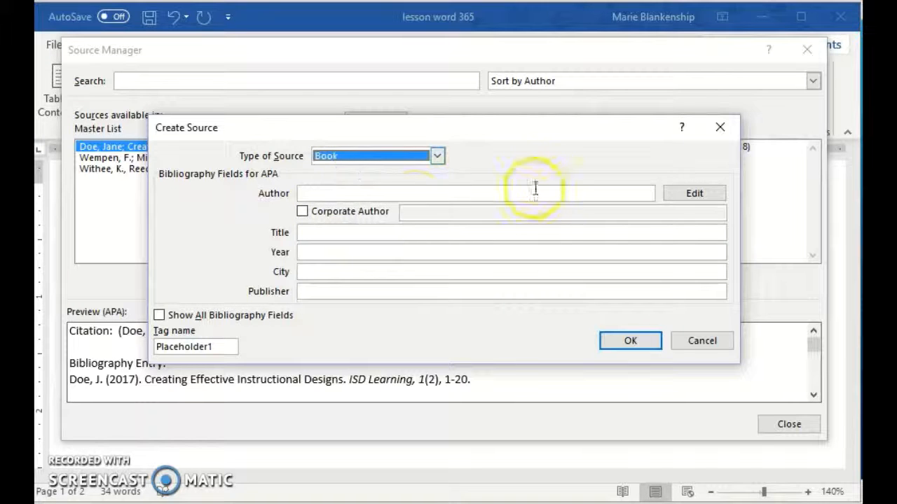
{"action": "left_click", "coordinate": [701, 195]}
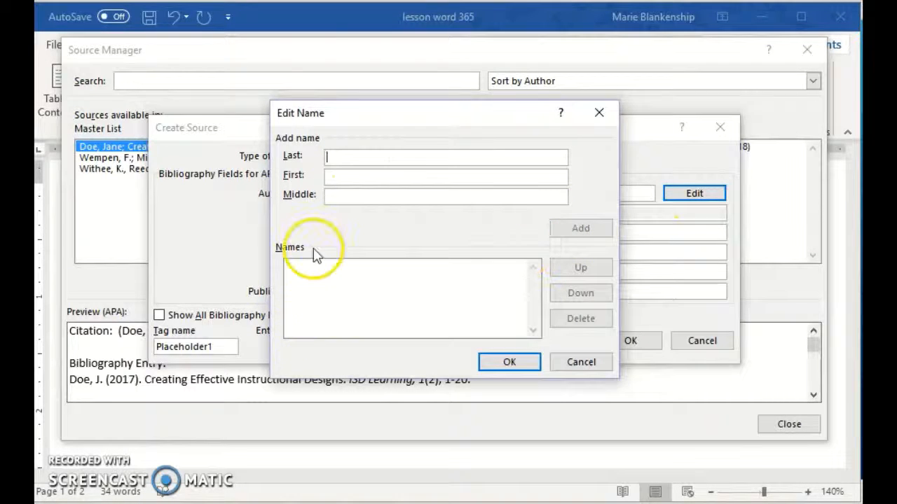
{"action": "left_click", "coordinate": [595, 363]}
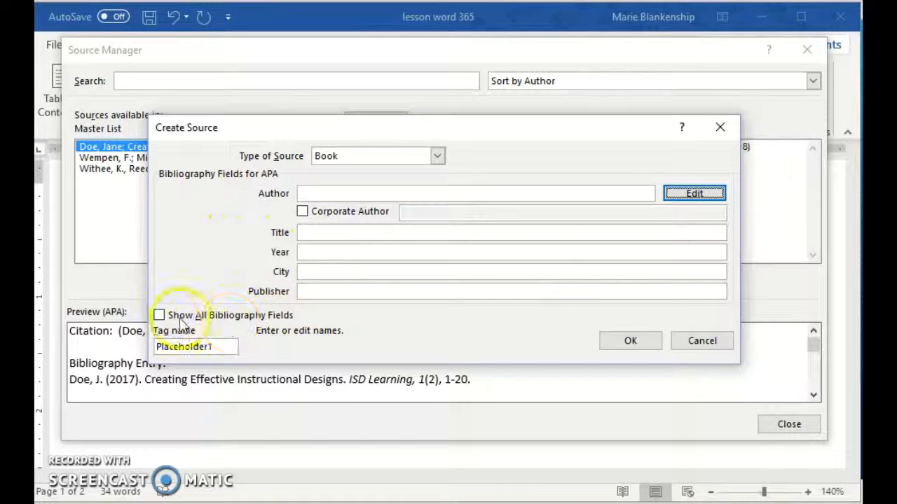
- Show all bibliography fields for the new Book source, examine the full list, and cancel the source
{"action": "left_click", "coordinate": [159, 315]}
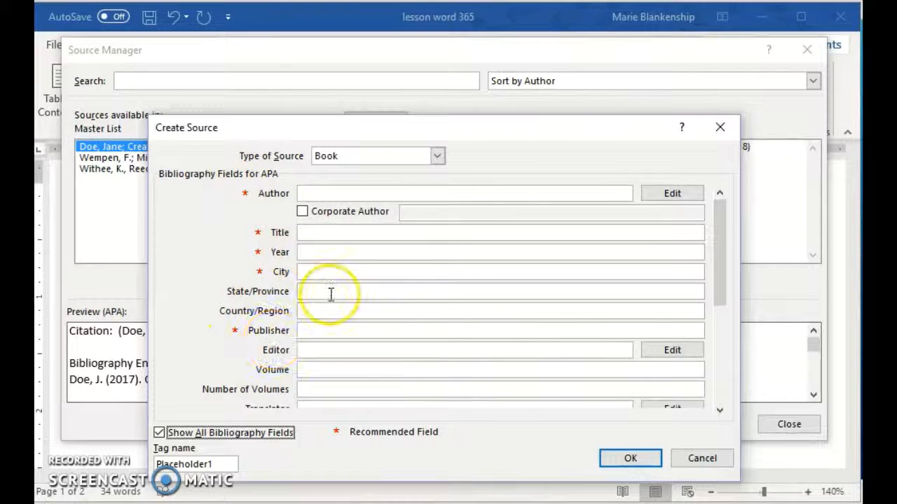
{"action": "left_click", "coordinate": [722, 312]}
{"action": "left_click_drag", "start_coordinate": [721, 312], "coordinate": [727, 371]}
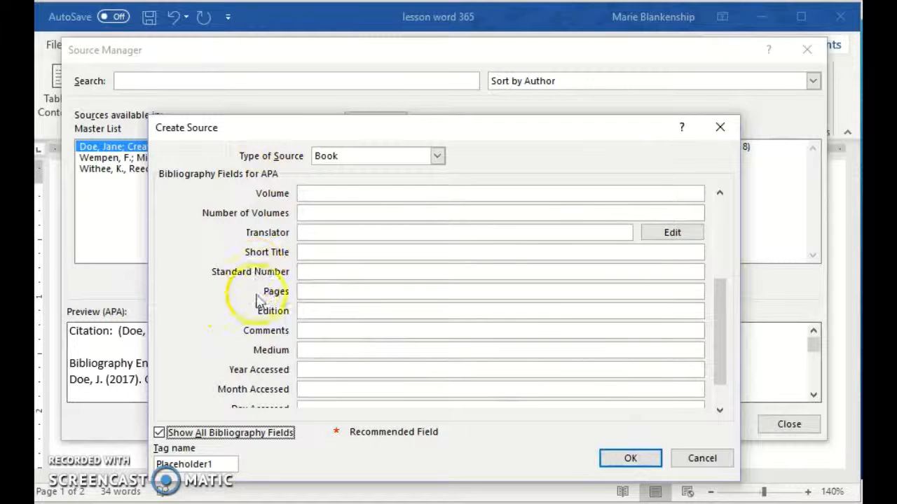
{"action": "left_click", "coordinate": [720, 334]}
{"action": "left_click_drag", "start_coordinate": [720, 334], "coordinate": [731, 195]}
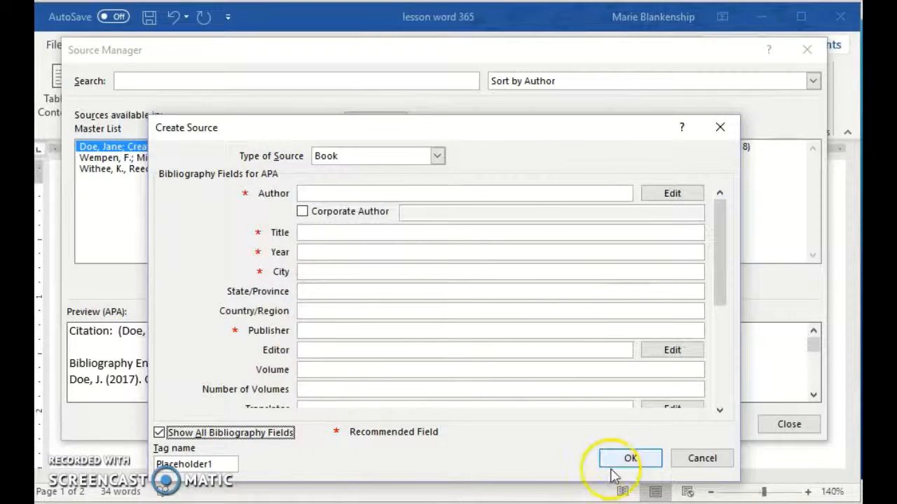
{"action": "left_click", "coordinate": [703, 458]}
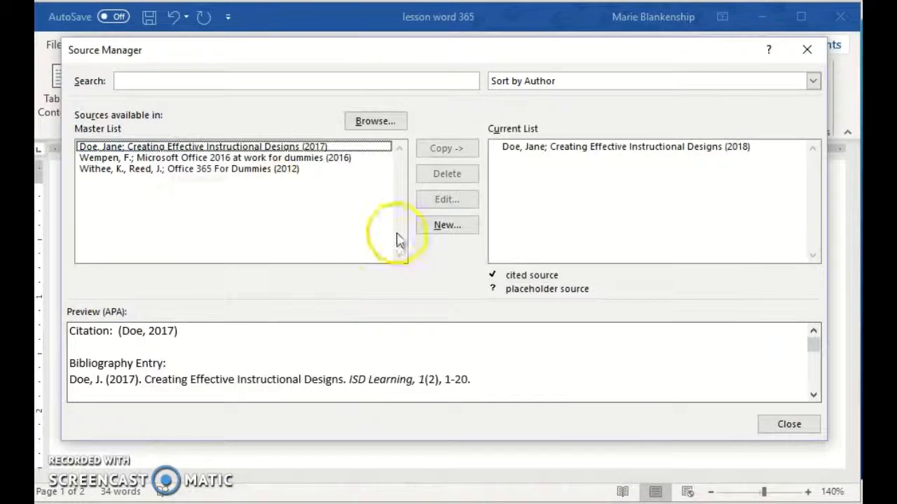
- Preview the APA entry of Creating Effective Instructional Designs (2017) in the master list and close the Source Manager
{"action": "left_click", "coordinate": [132, 149]}
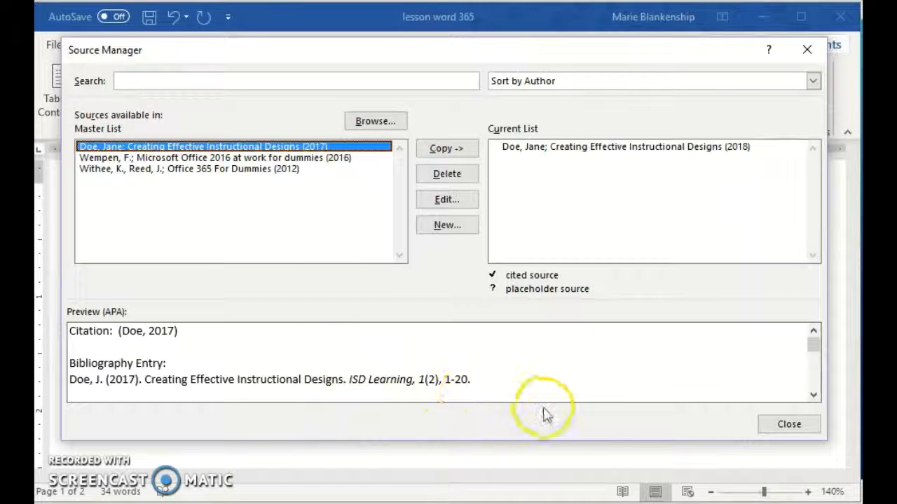
{"action": "left_click", "coordinate": [783, 425]}
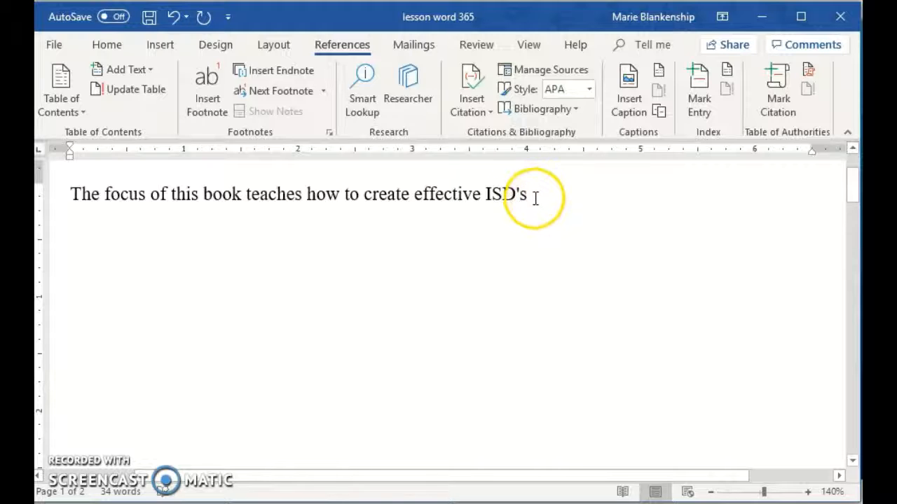
- Insert a citation placeholder tagged with an author's surname at the end of the sentence, and undo it
{"action": "left_click", "coordinate": [467, 86]}
{"action": "left_click", "coordinate": [510, 133]}
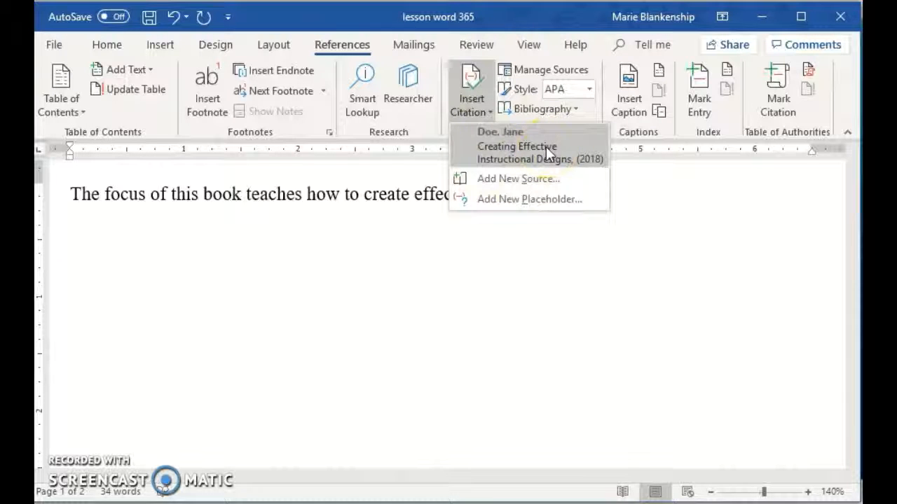
{"action": "left_click", "coordinate": [511, 179]}
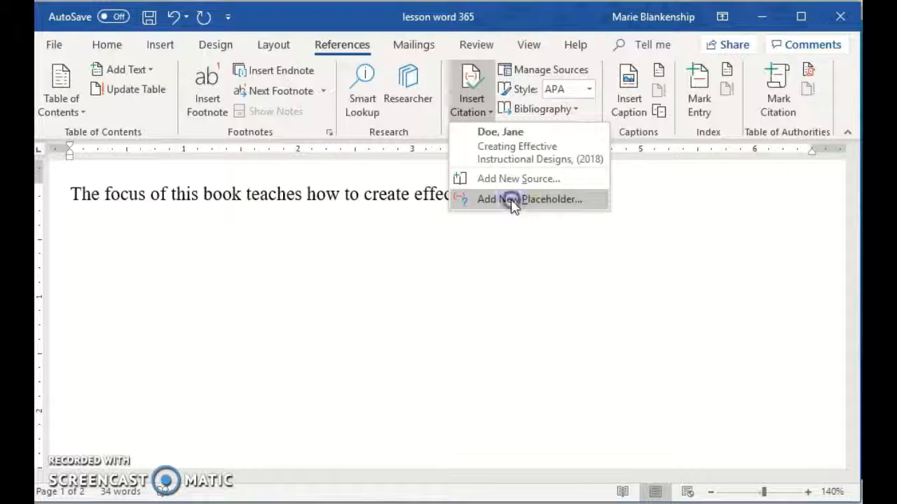
{"action": "left_click", "coordinate": [514, 200]}
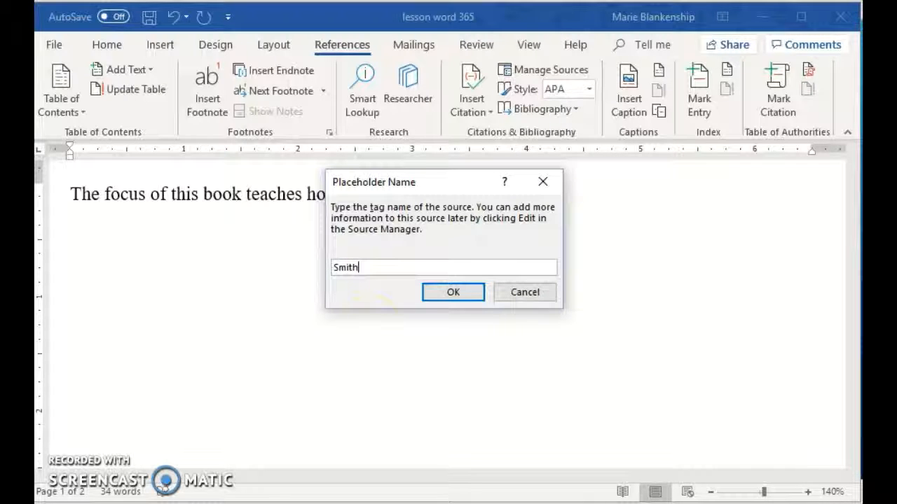
{"action": "left_click", "coordinate": [440, 299]}
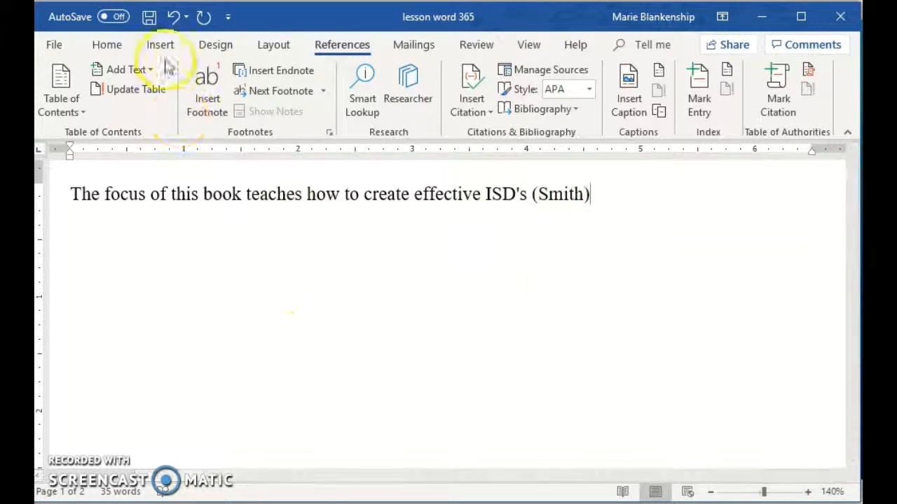
{"action": "left_click", "coordinate": [186, 17]}
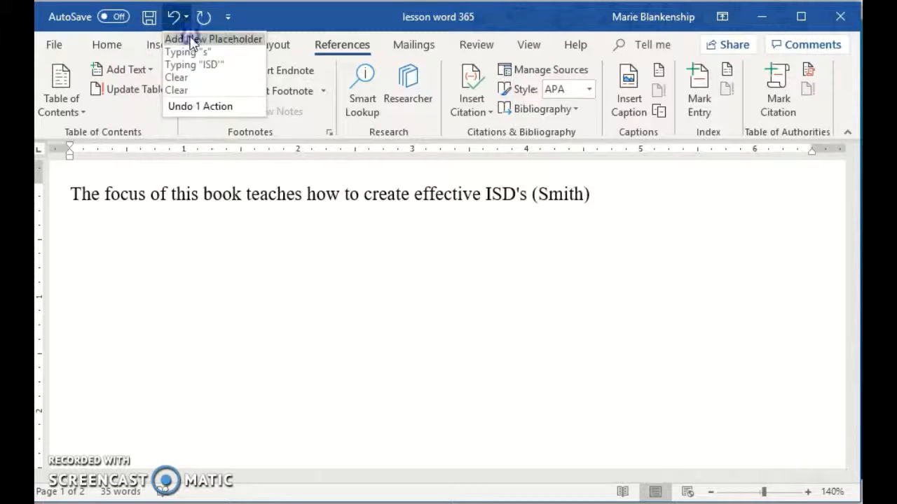
{"action": "left_click", "coordinate": [190, 34]}
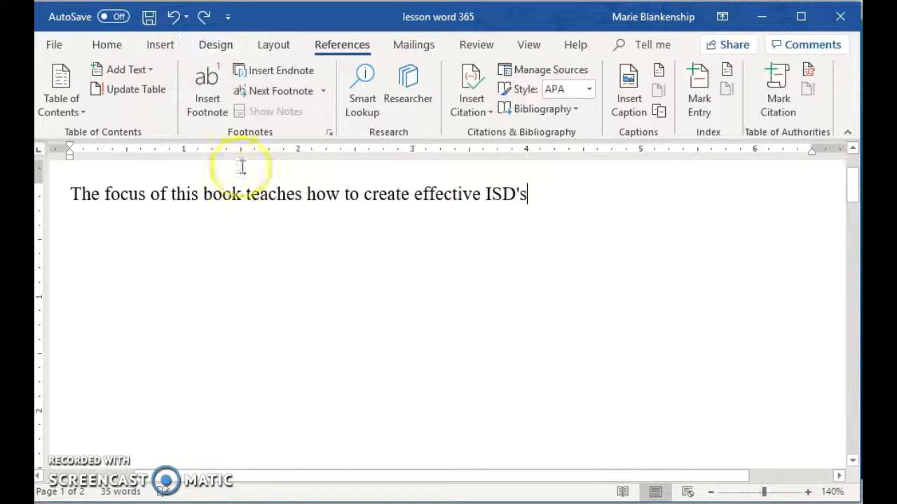
- Add a new Book source for the citation with the author's name, title Effective ISD, year 2016 and city New York
{"action": "left_click", "coordinate": [472, 95]}
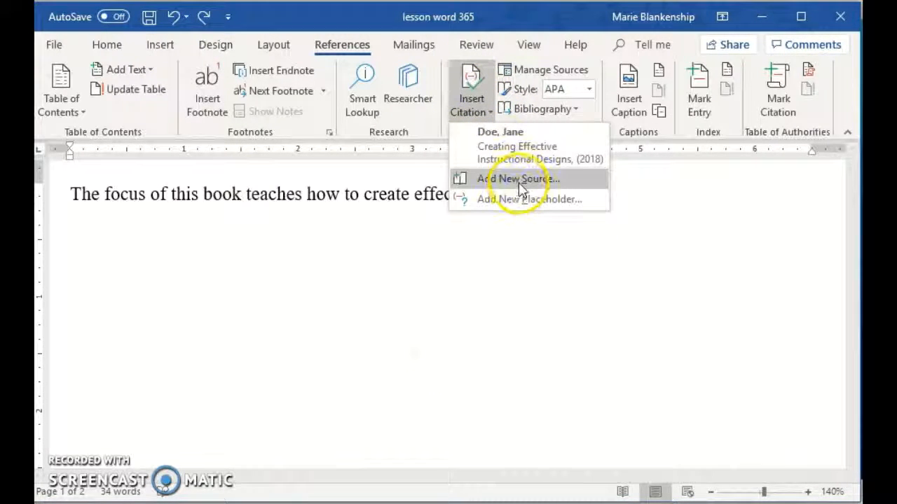
{"action": "left_click", "coordinate": [518, 182]}
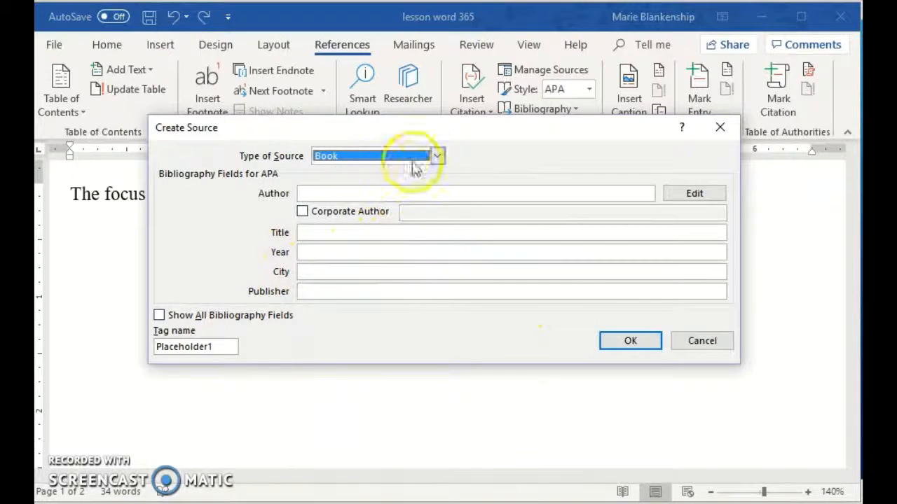
{"action": "left_click", "coordinate": [338, 195]}
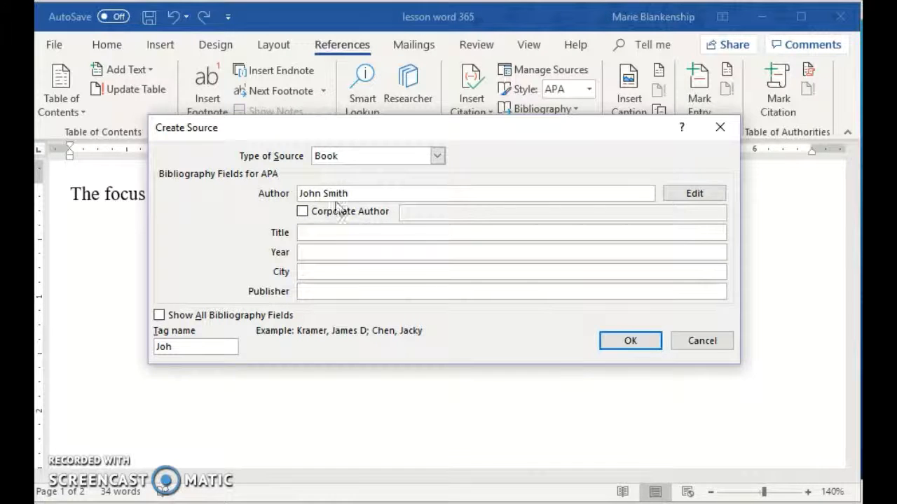
{"action": "left_click", "coordinate": [327, 234]}
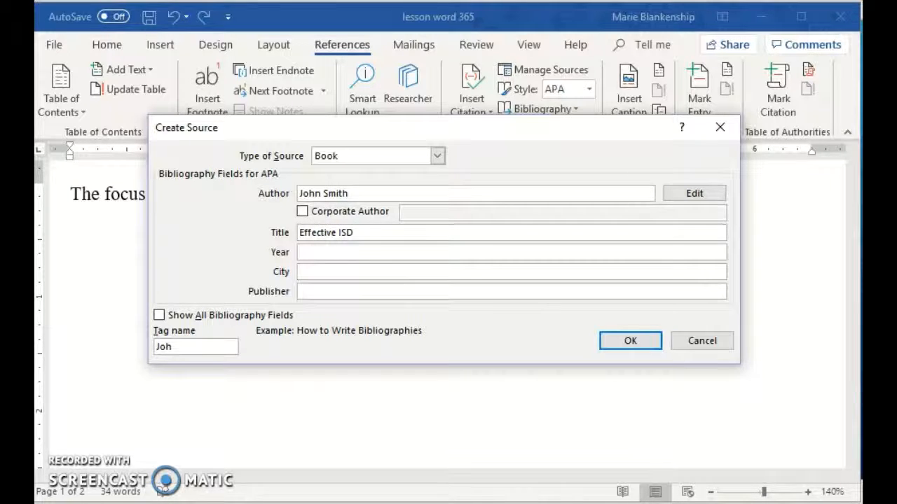
{"action": "left_click", "coordinate": [356, 249]}
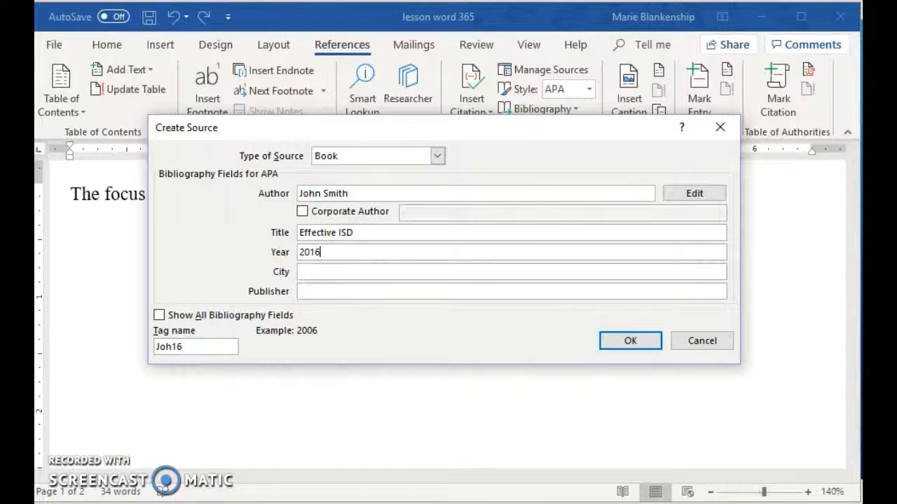
{"action": "left_click", "coordinate": [358, 271]}
{"action": "left_click", "coordinate": [357, 272]}
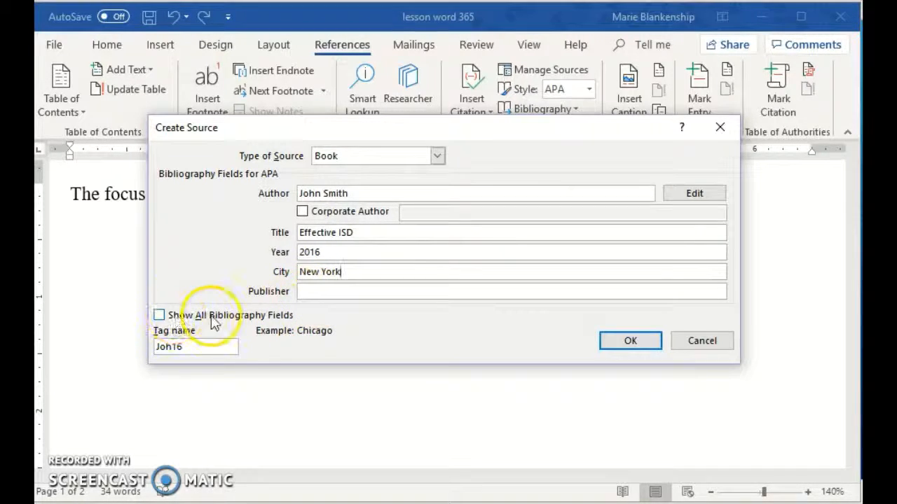
- Show all bibliography fields, enter state New York and publisher A1 Publishing, and insert the citation from this source
{"action": "left_click", "coordinate": [159, 316]}
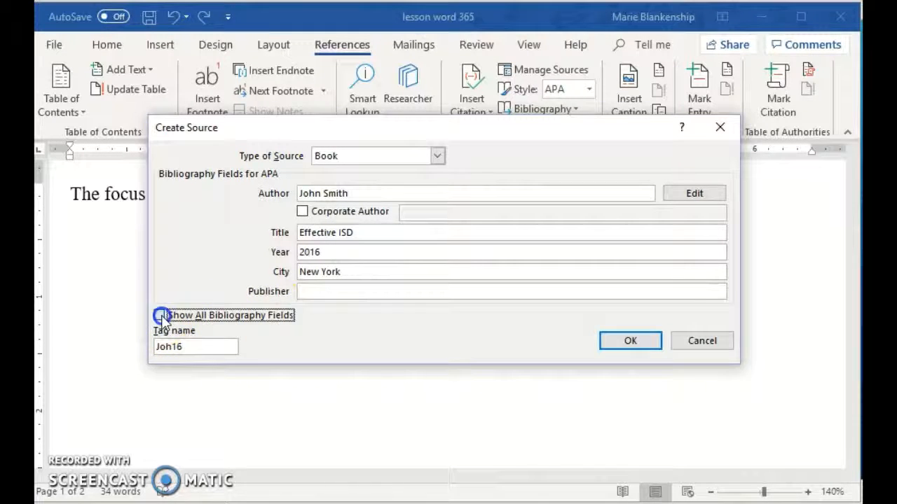
{"action": "left_click", "coordinate": [334, 292]}
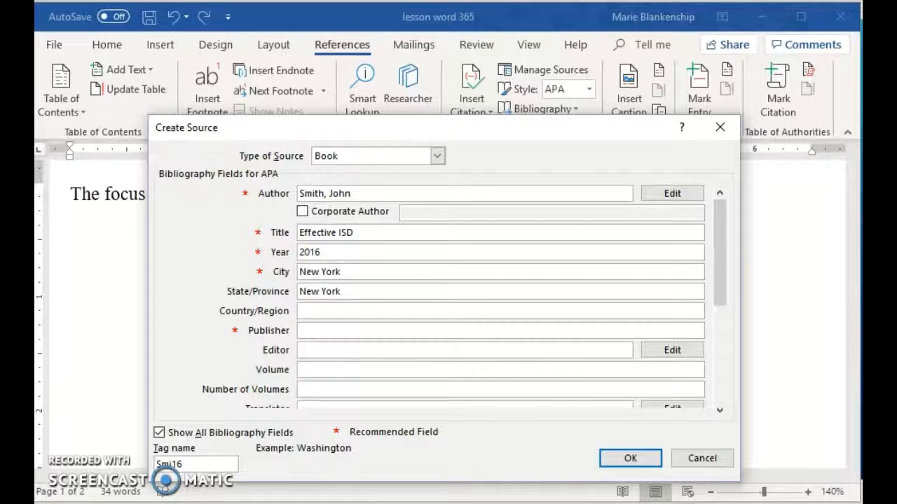
{"action": "left_click", "coordinate": [337, 329]}
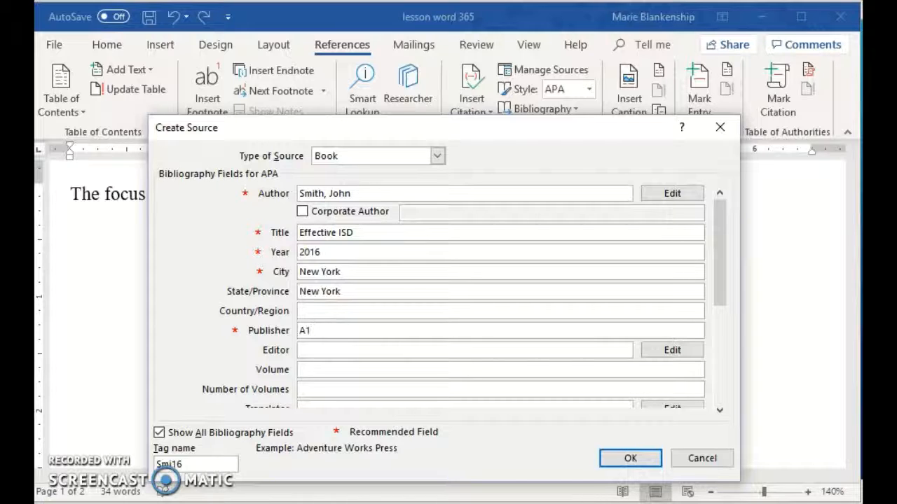
{"action": "type", "text": "A1 O"}
{"action": "key", "text": "BackSpace"}
{"action": "type", "text": "Publishing"}
{"action": "left_click", "coordinate": [610, 463]}
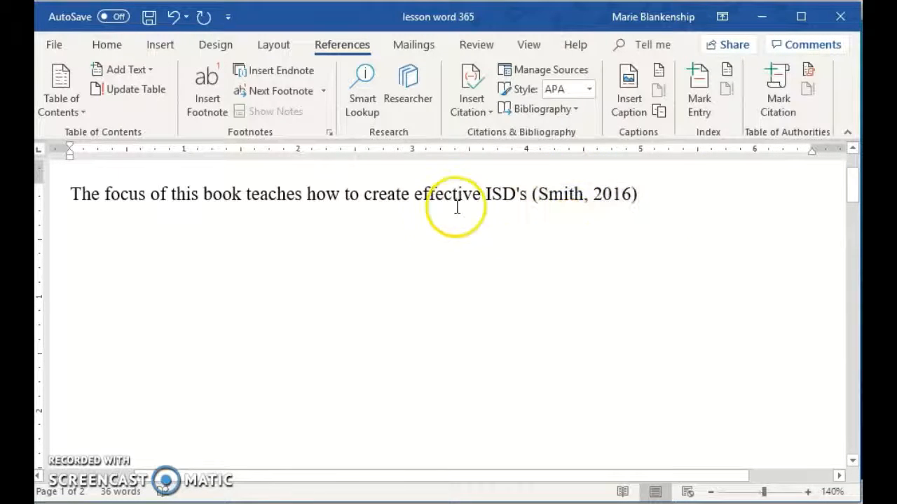
- Check the available citations and preview the Effective ISD (2016) entry in the Source Manager's master list
{"action": "left_click", "coordinate": [473, 85]}
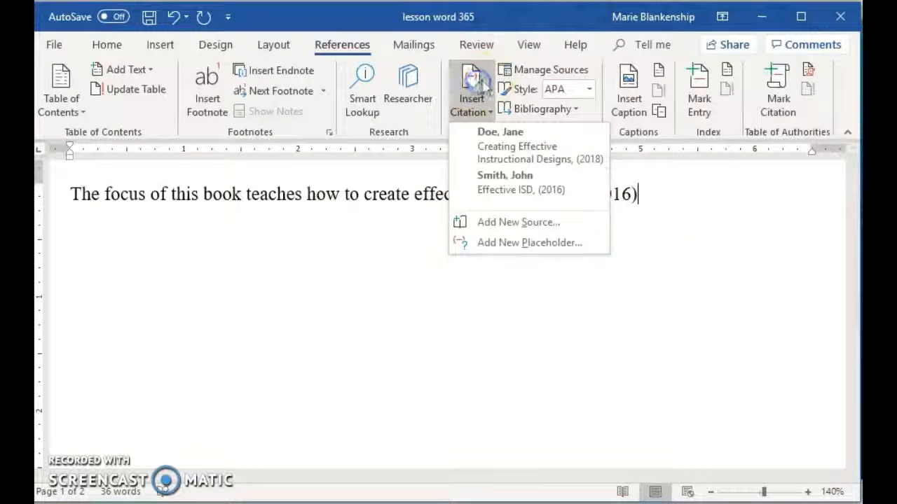
{"action": "left_click", "coordinate": [479, 90]}
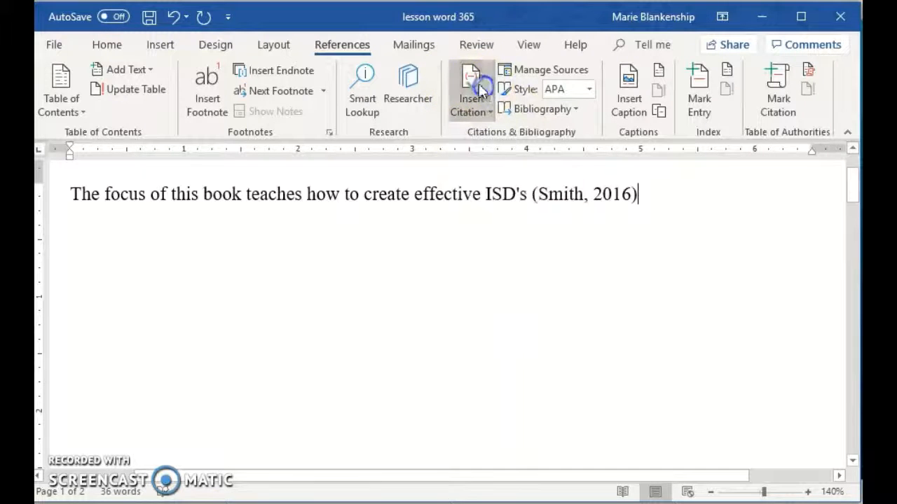
{"action": "left_click", "coordinate": [584, 73]}
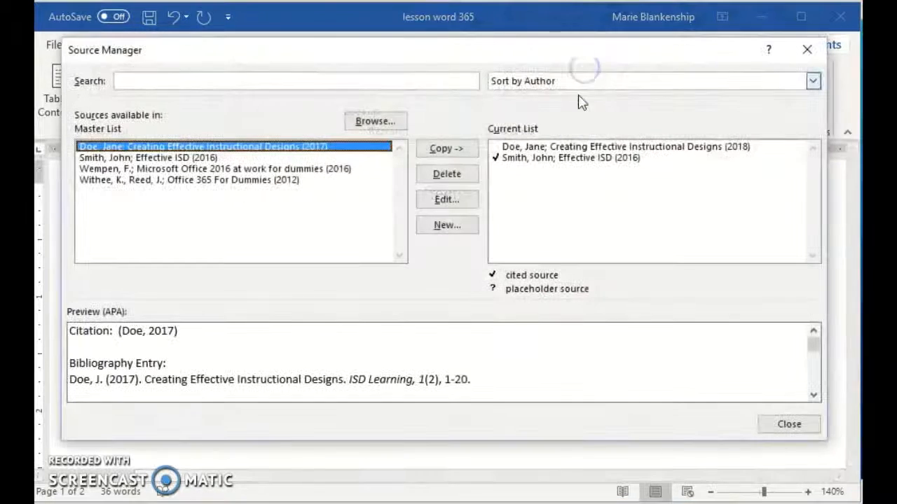
{"action": "left_click", "coordinate": [148, 159]}
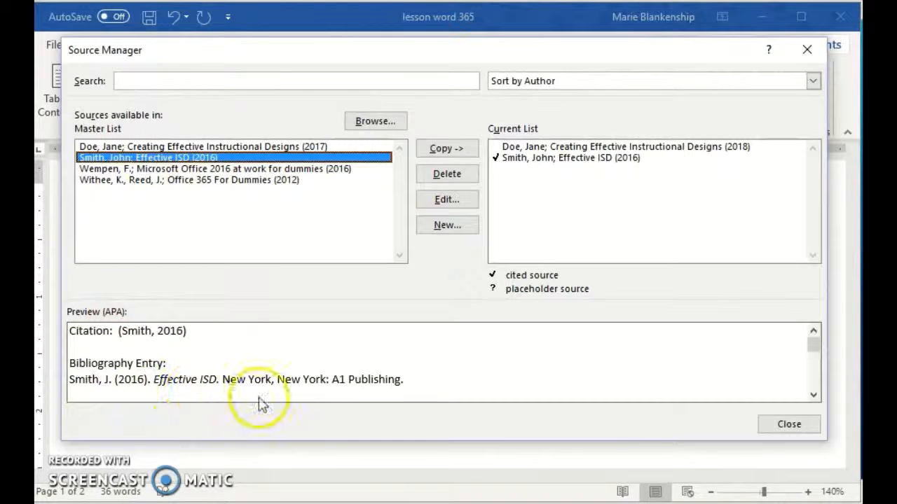
- Close the Source Manager, end the first sentence with a period, and write "This article discusses best practices in ISD" as a new paragraph below
{"action": "left_click", "coordinate": [805, 424]}
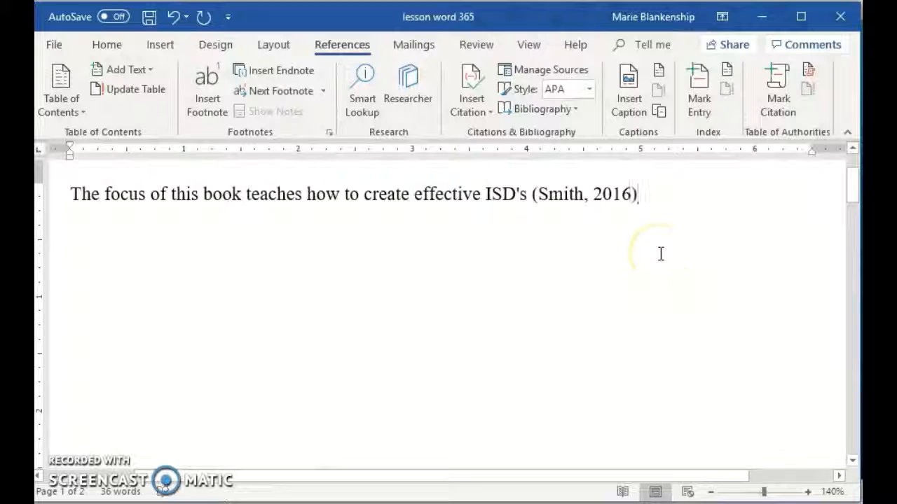
{"action": "type", "text": "."}
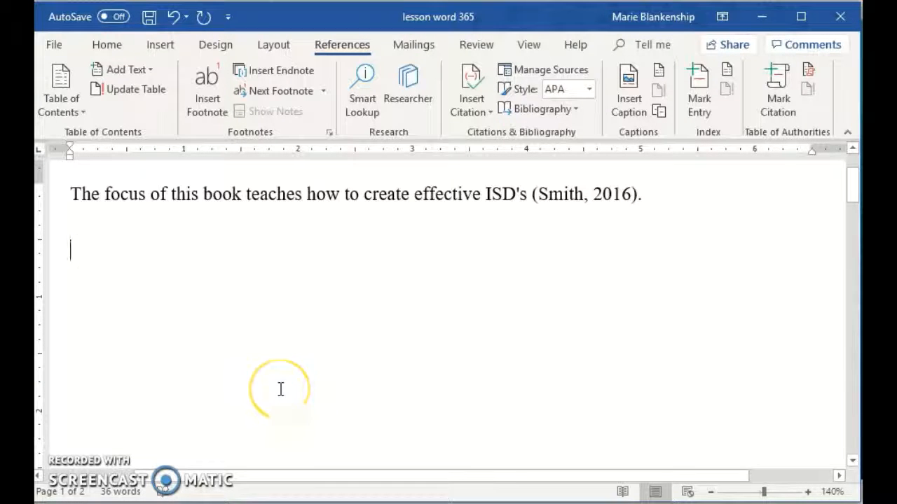
{"action": "key", "text": "Return"}
{"action": "key", "text": "Return"}
{"action": "type", "text": "Th"}
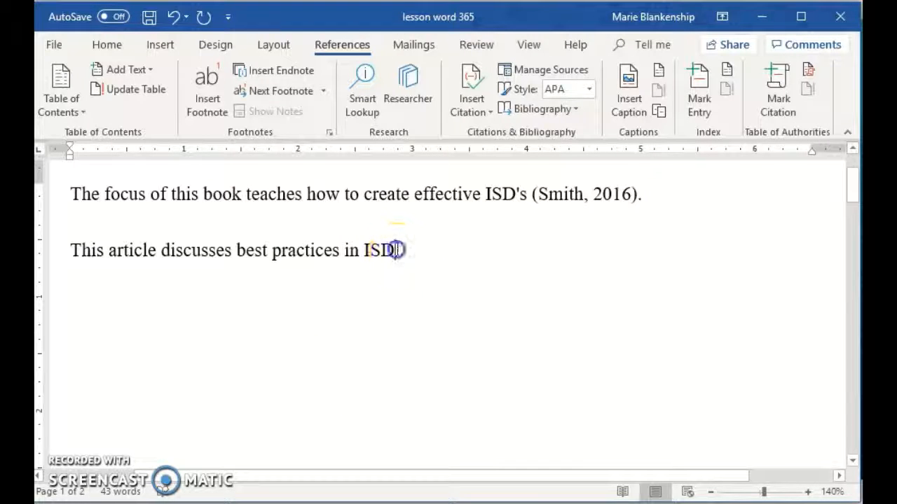
- Insert the citation for Creating Effective Instructional Designs (2018) after the second sentence and finish it with a period
{"action": "left_click", "coordinate": [473, 105]}
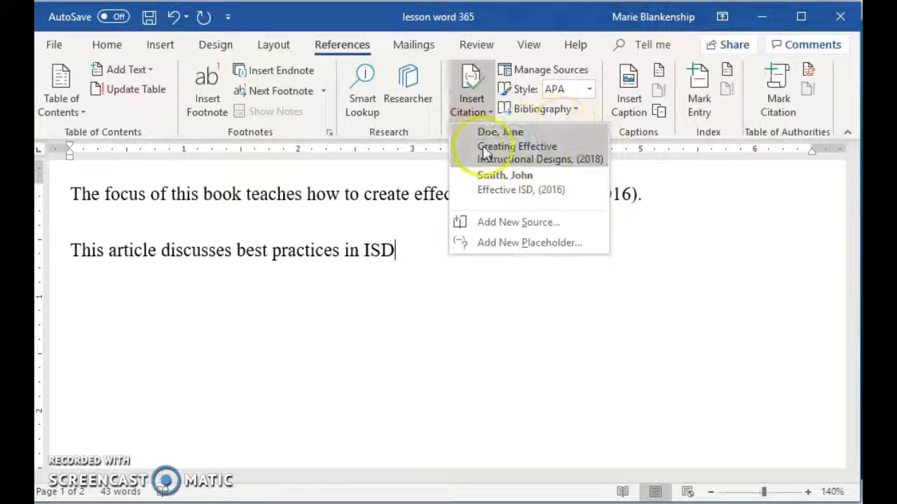
{"action": "left_click", "coordinate": [517, 147]}
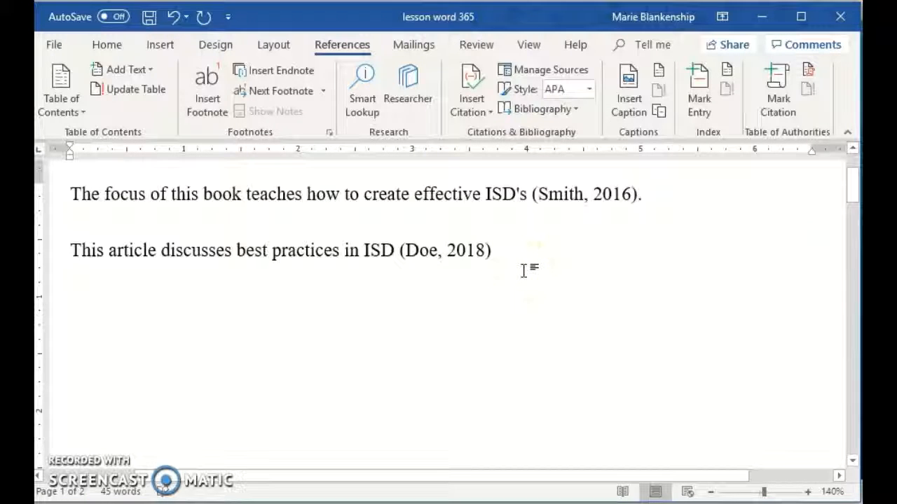
{"action": "type", "text": "."}
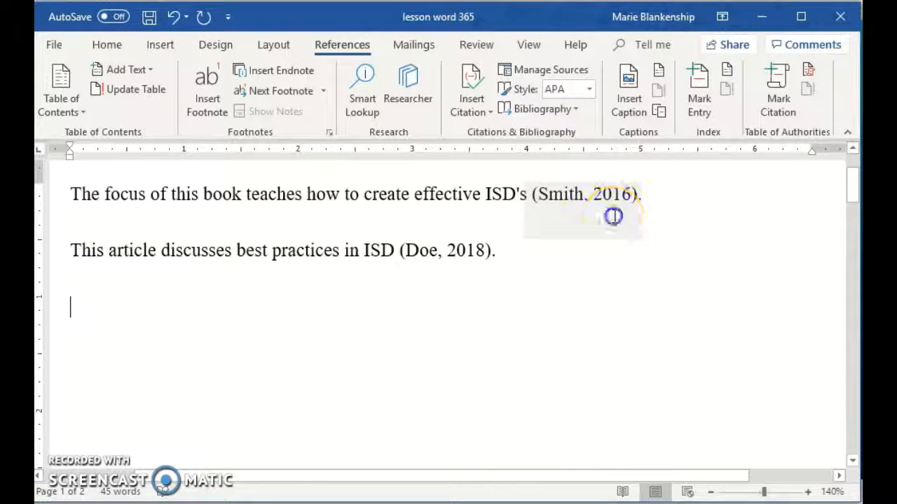
- Edit the source behind the first sentence's citation, setting its year to 2017 and updating both the master list and the current document
{"action": "left_click", "coordinate": [614, 217]}
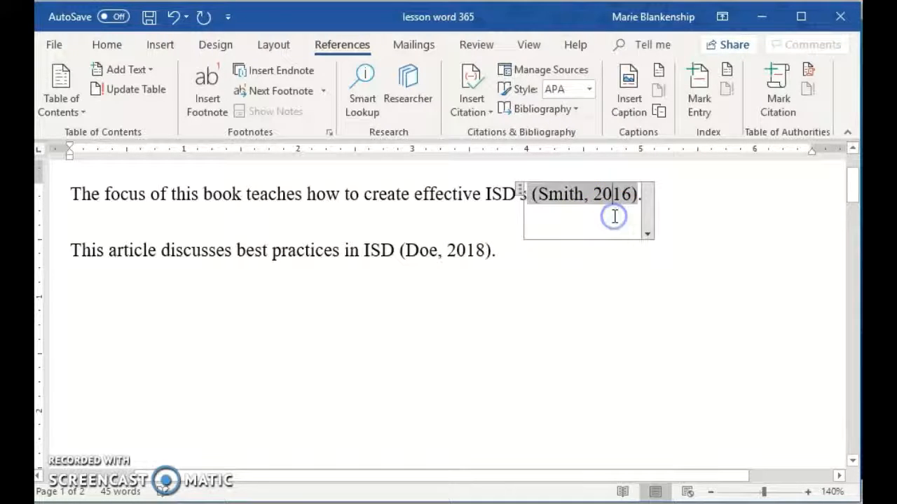
{"action": "left_click", "coordinate": [646, 237]}
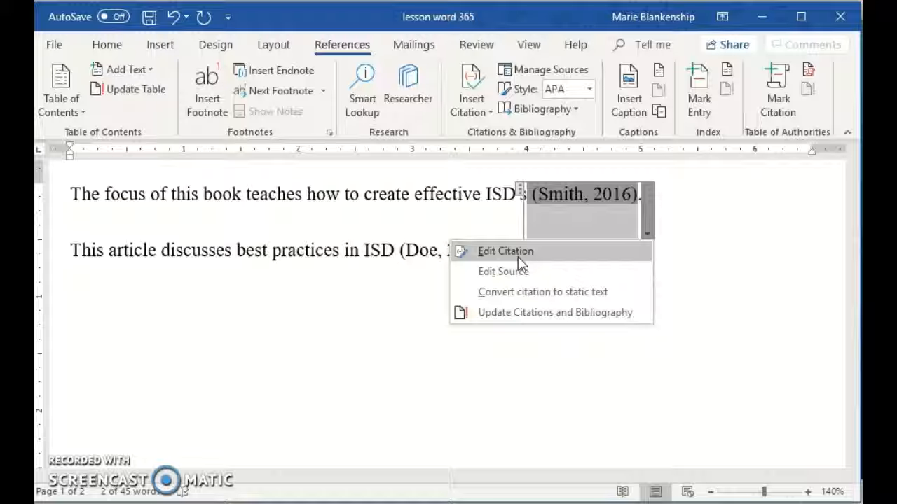
{"action": "left_click", "coordinate": [514, 276]}
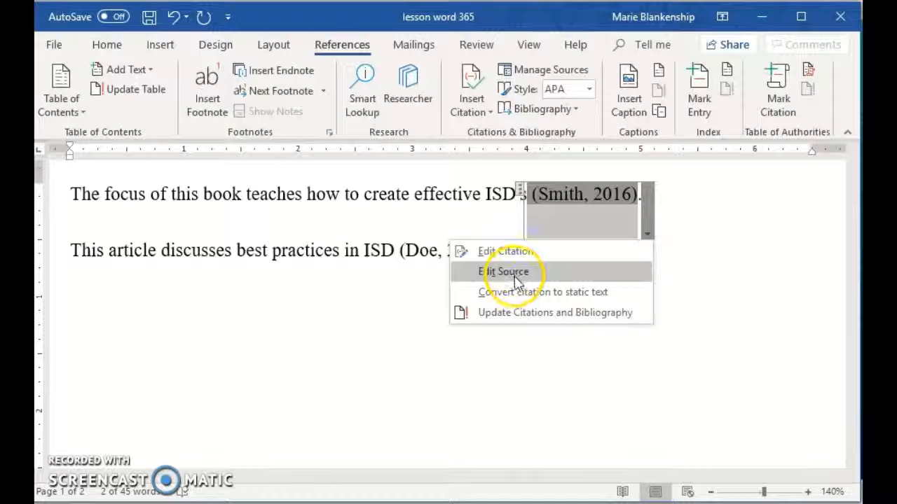
{"action": "left_click", "coordinate": [514, 276]}
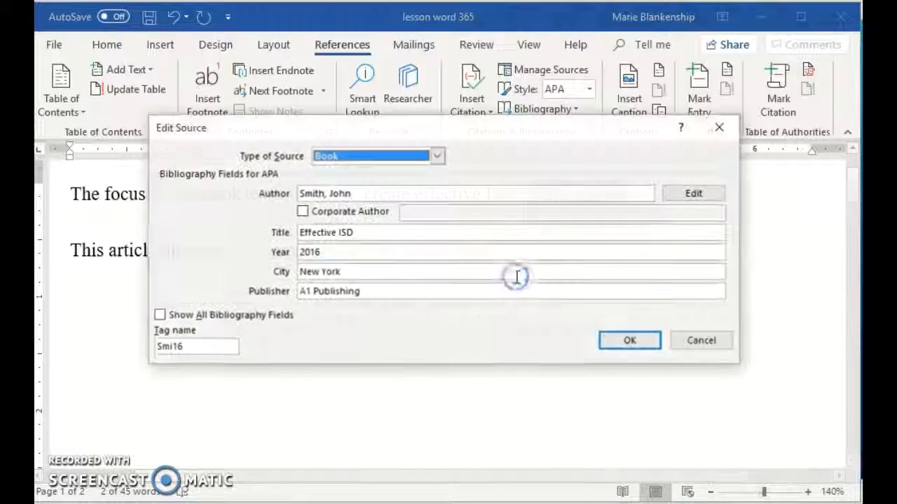
{"action": "left_click", "coordinate": [332, 254]}
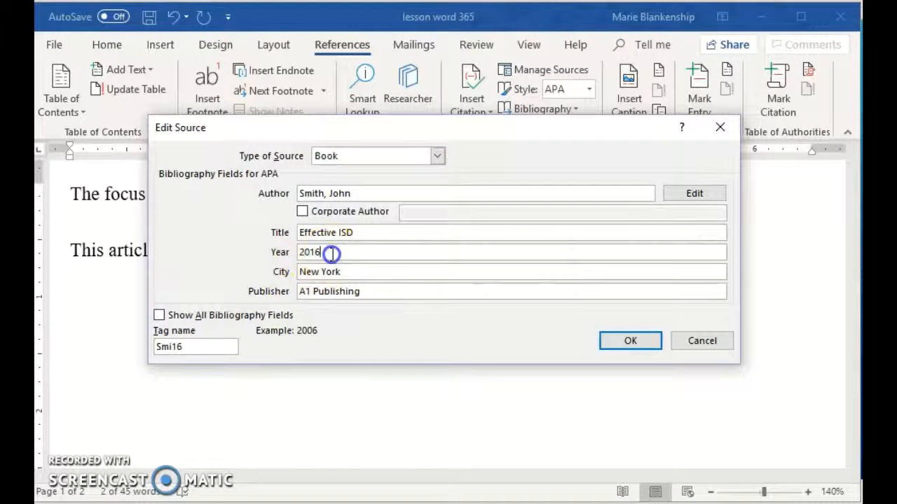
{"action": "key", "text": "BackSpace"}
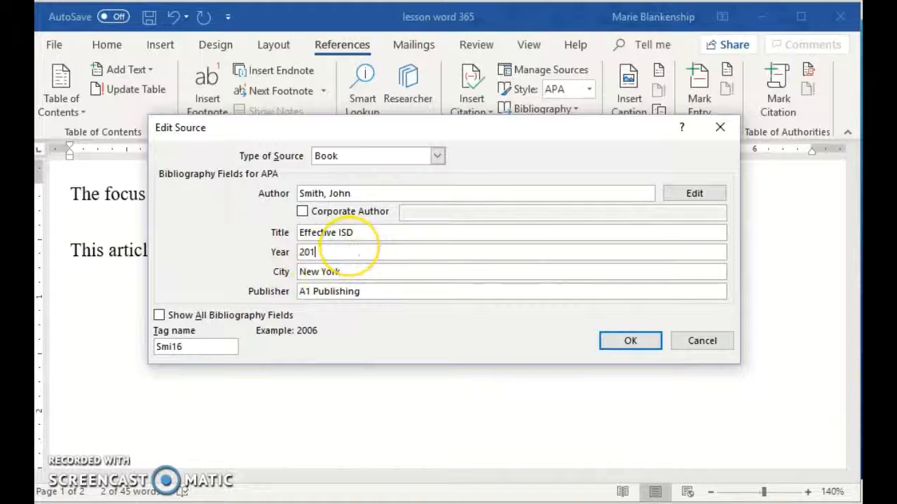
{"action": "type", "text": "7"}
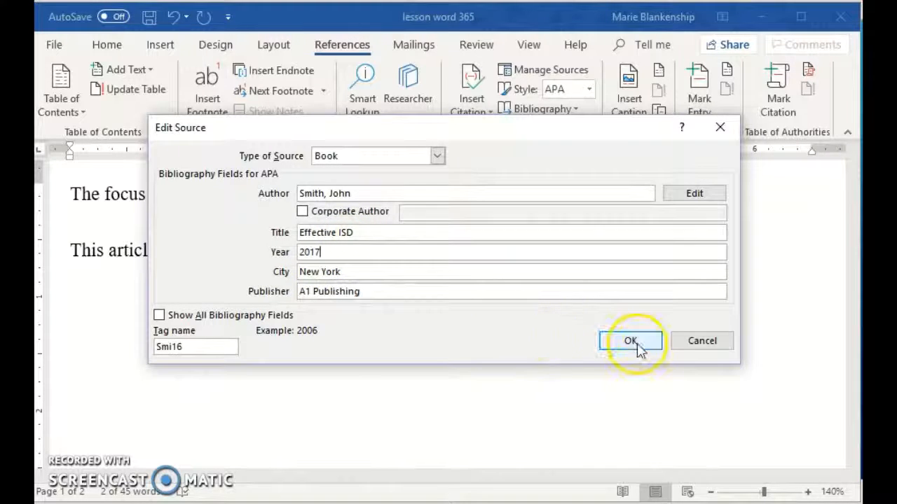
{"action": "left_click", "coordinate": [631, 341]}
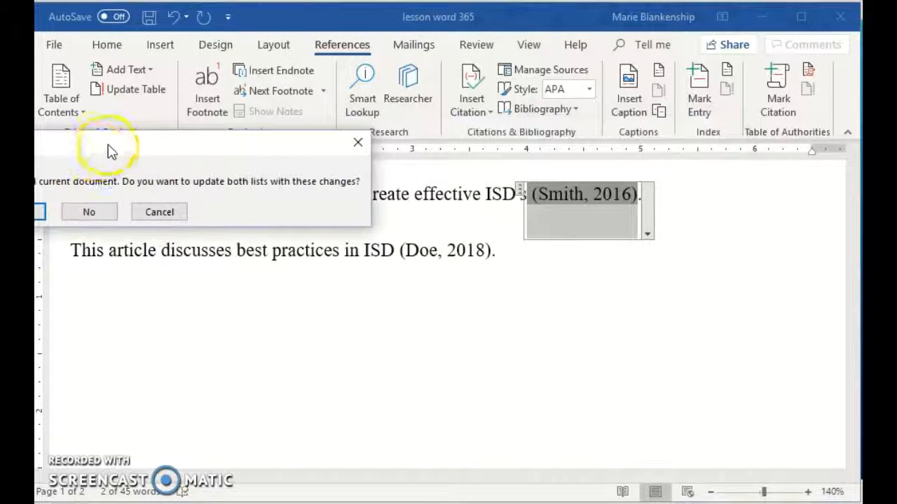
{"action": "left_click_drag", "start_coordinate": [110, 150], "coordinate": [394, 194]}
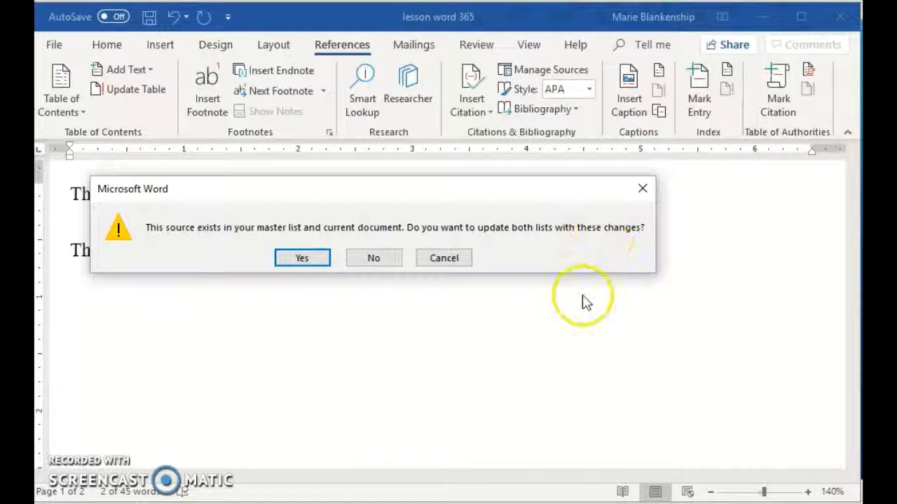
{"action": "left_click", "coordinate": [300, 259]}
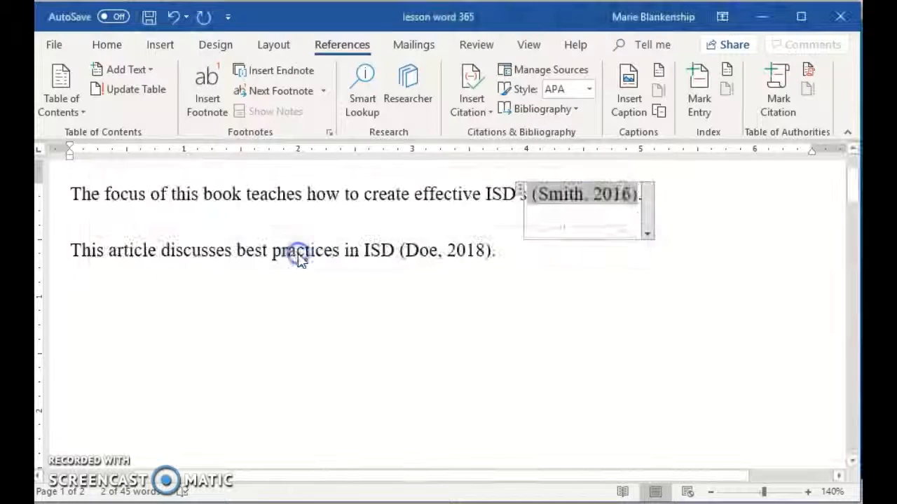
- Check the Effective ISD entry in the available citations and preview it in the Source Manager's master list
{"action": "left_click", "coordinate": [472, 104]}
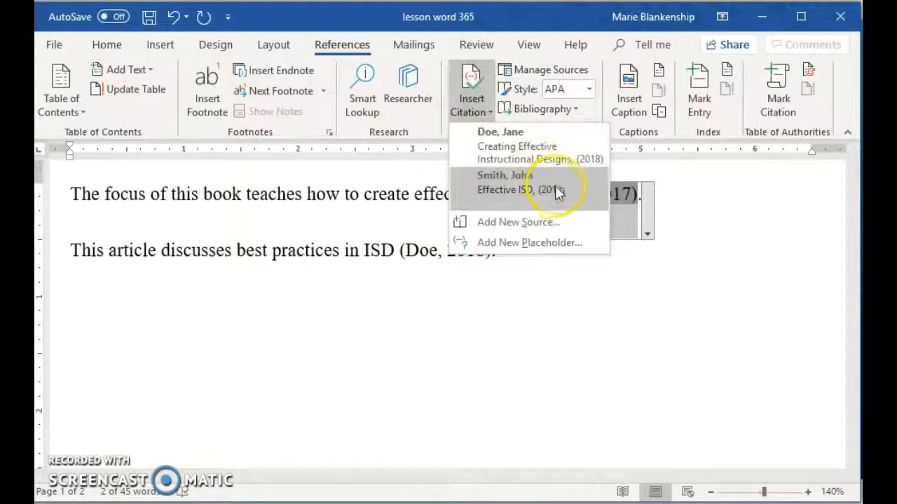
{"action": "left_click", "coordinate": [471, 83]}
{"action": "left_click", "coordinate": [529, 70]}
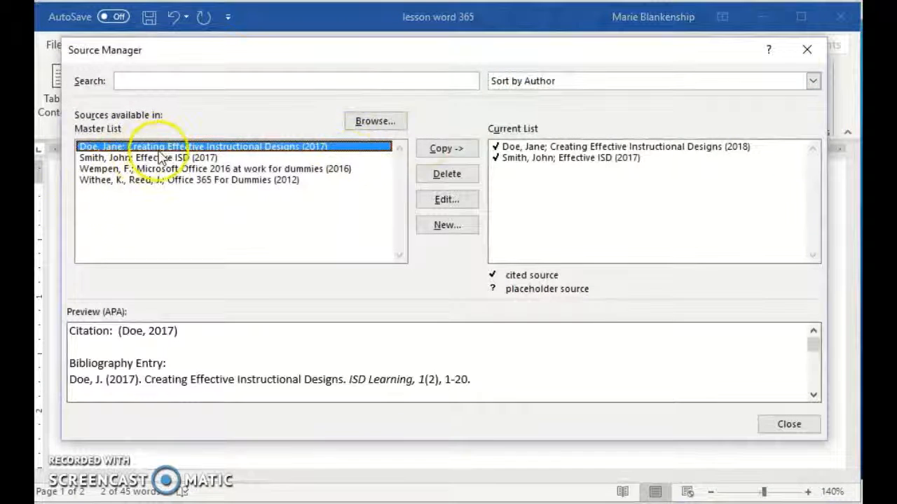
{"action": "left_click", "coordinate": [166, 157]}
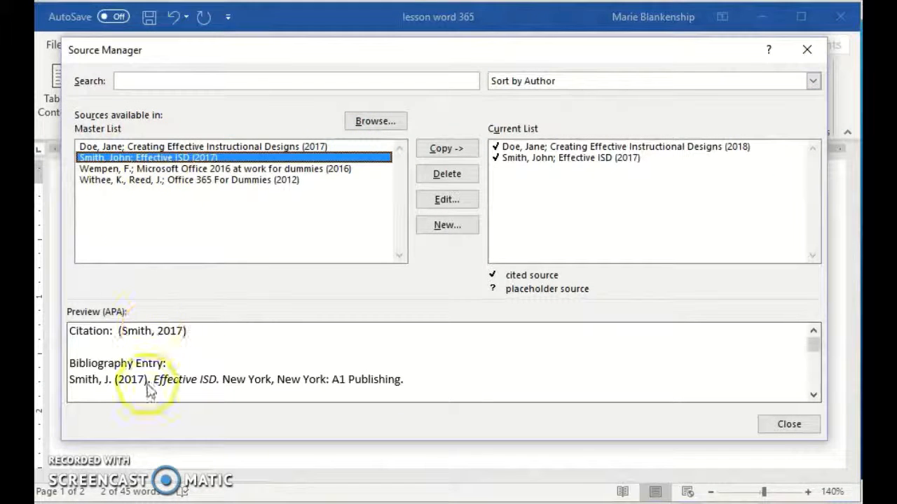
{"action": "left_click", "coordinate": [789, 425]}
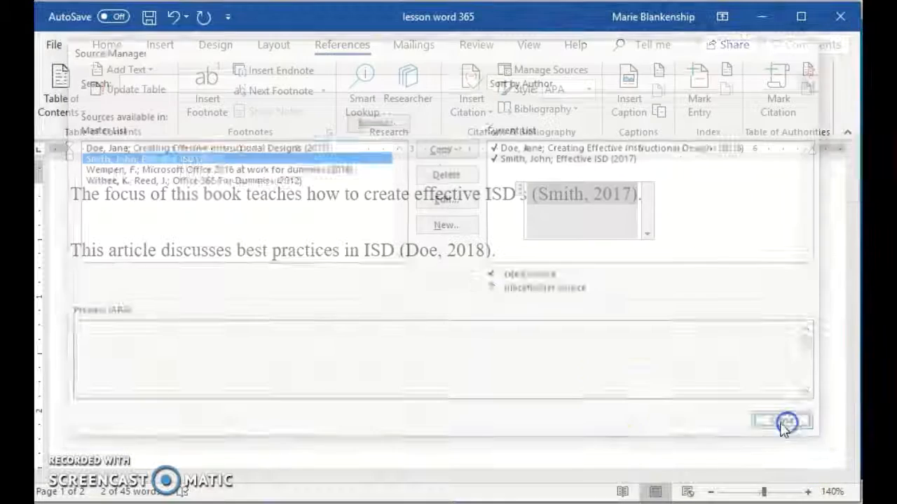
{"action": "left_click", "coordinate": [692, 293]}
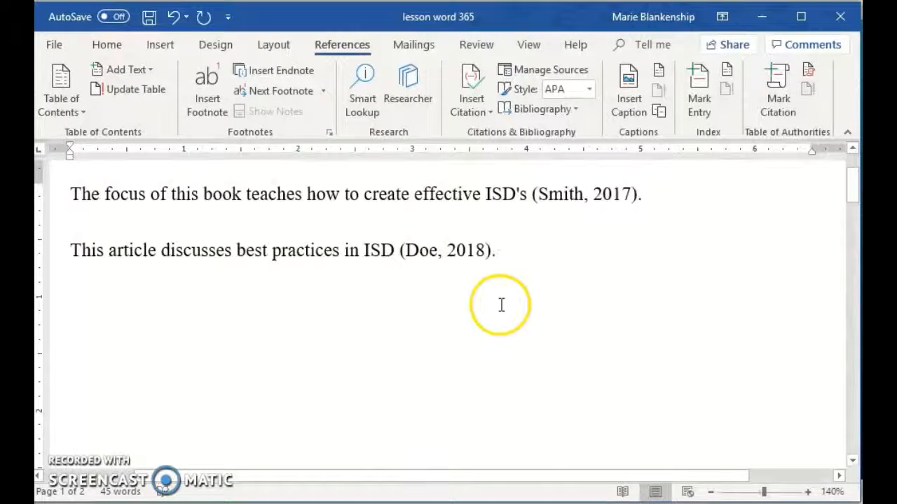
- Insert the built-in References bibliography below the second sentence, review it, and undo the insertion
{"action": "left_click", "coordinate": [501, 310]}
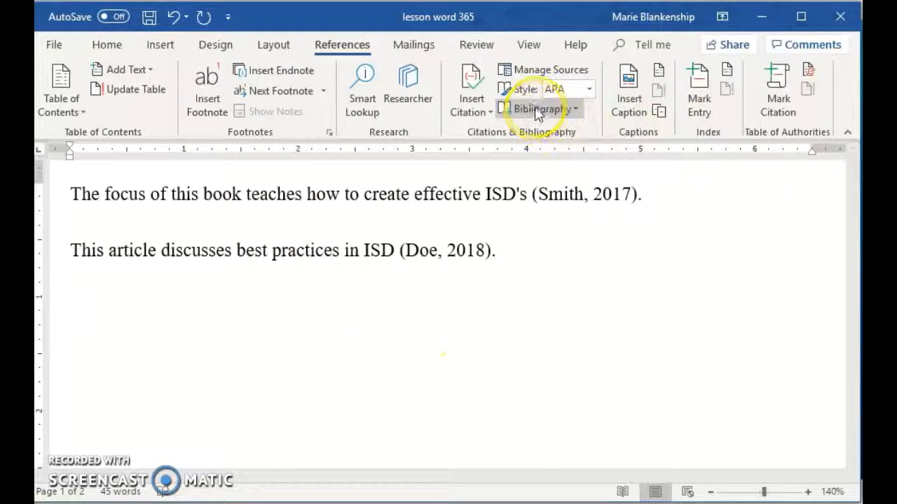
{"action": "left_click", "coordinate": [577, 110]}
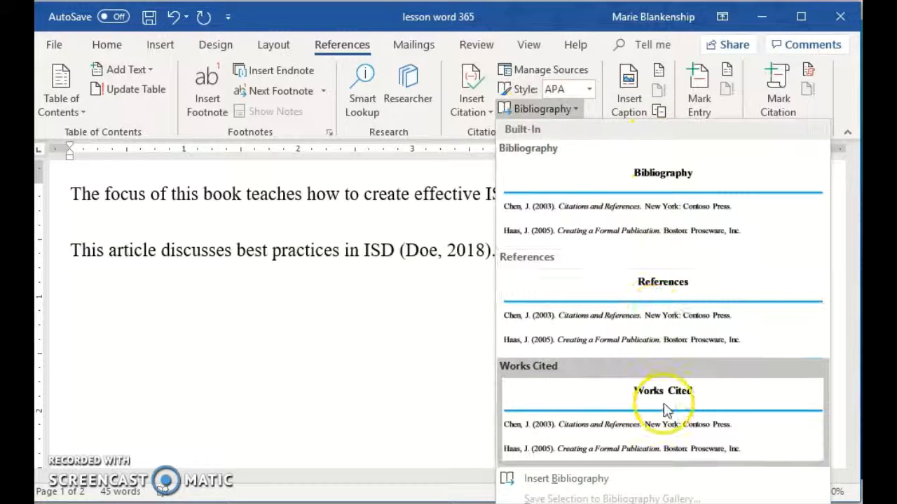
{"action": "left_click", "coordinate": [650, 294]}
{"action": "scroll", "coordinate": [203, 338], "scroll_direction": "up", "scroll_amount": 5}
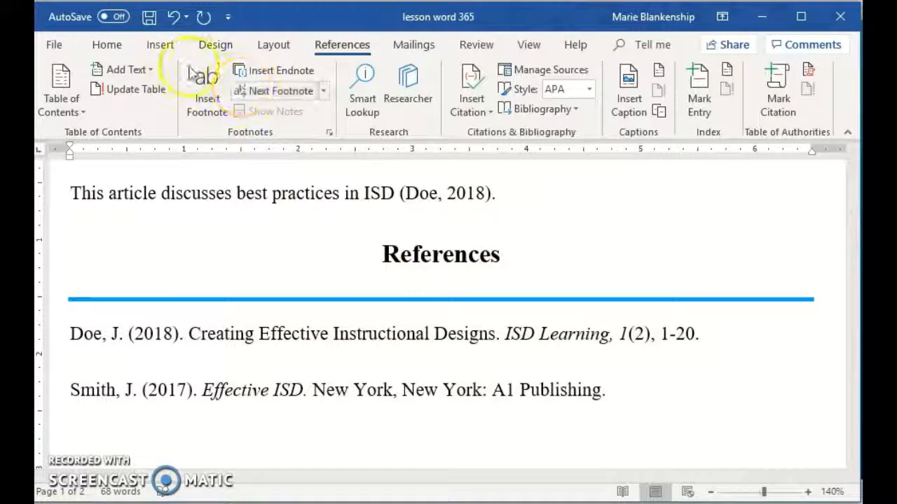
{"action": "left_click", "coordinate": [186, 17]}
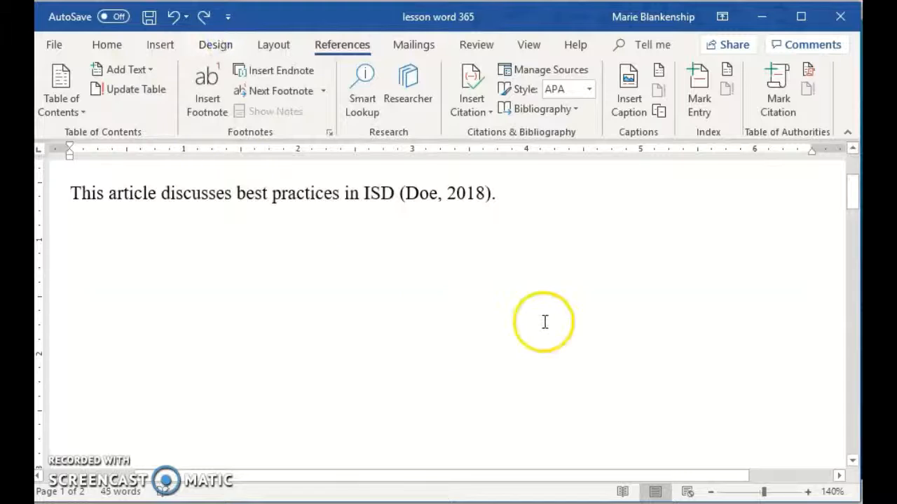
- Insert a plain bibliography without a heading below the second sentence and add an empty line above its entries
{"action": "left_click", "coordinate": [578, 110]}
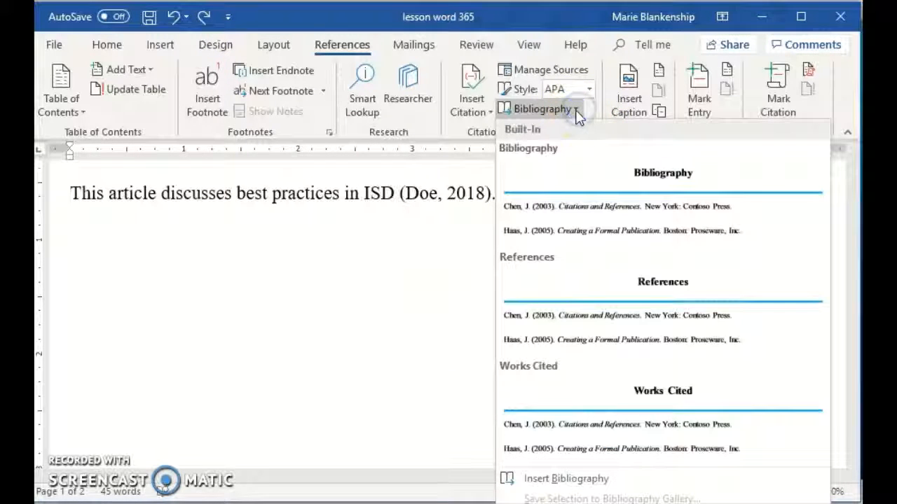
{"action": "left_click", "coordinate": [566, 479]}
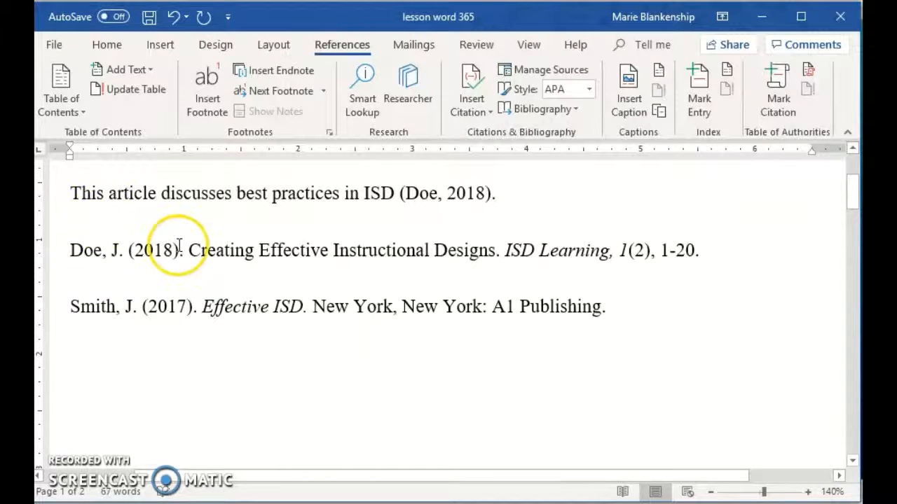
{"action": "left_click", "coordinate": [69, 248], "text": "shift"}
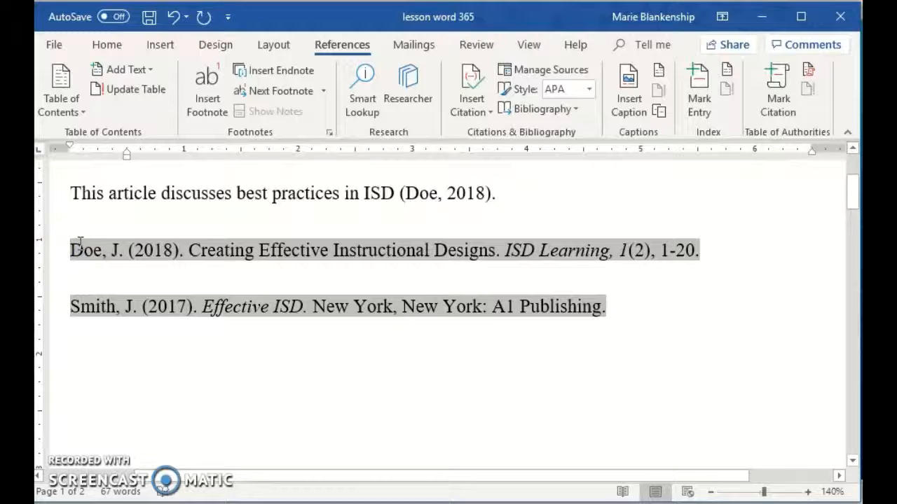
{"action": "left_click", "coordinate": [101, 250]}
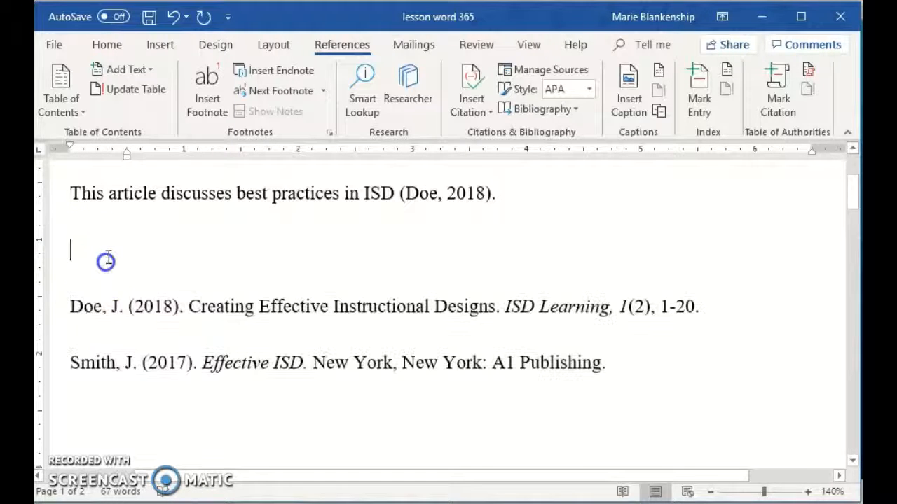
- Add the heading "References" on the empty line above the bibliography, correct its spelling, and center it
{"action": "type", "text": "ref"}
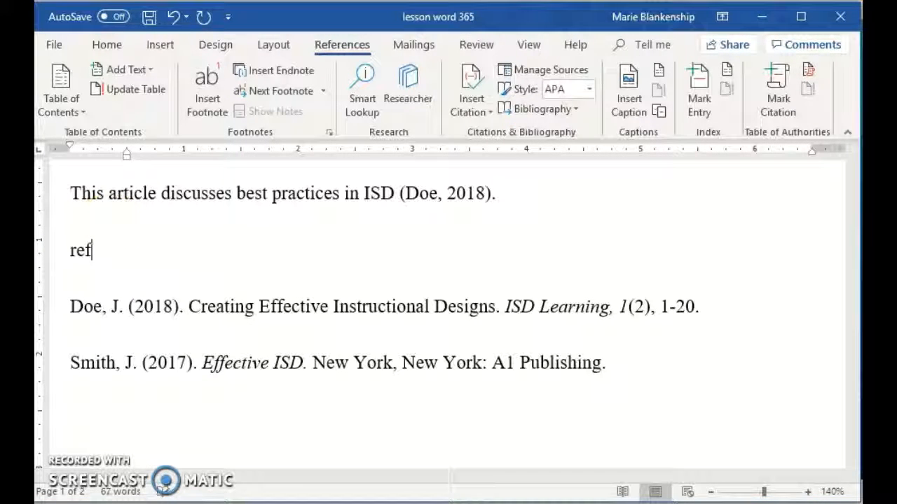
{"action": "type", "text": "eences"}
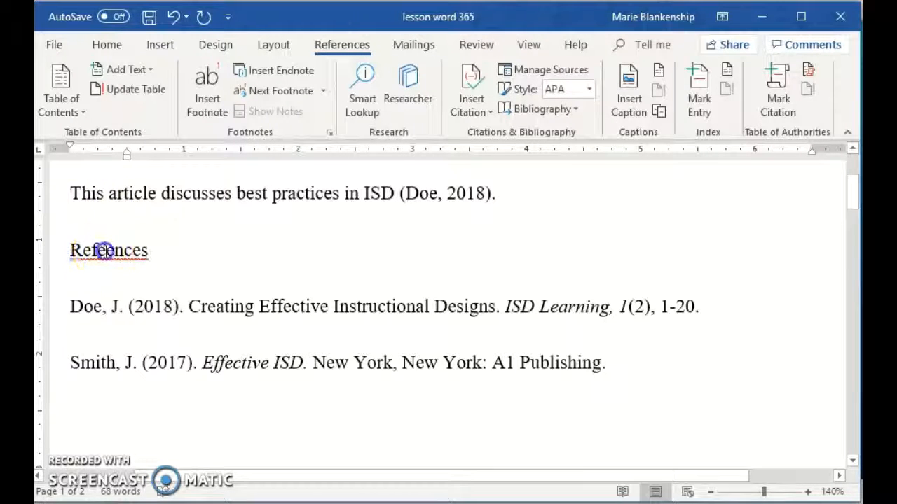
{"action": "right_click", "coordinate": [105, 248]}
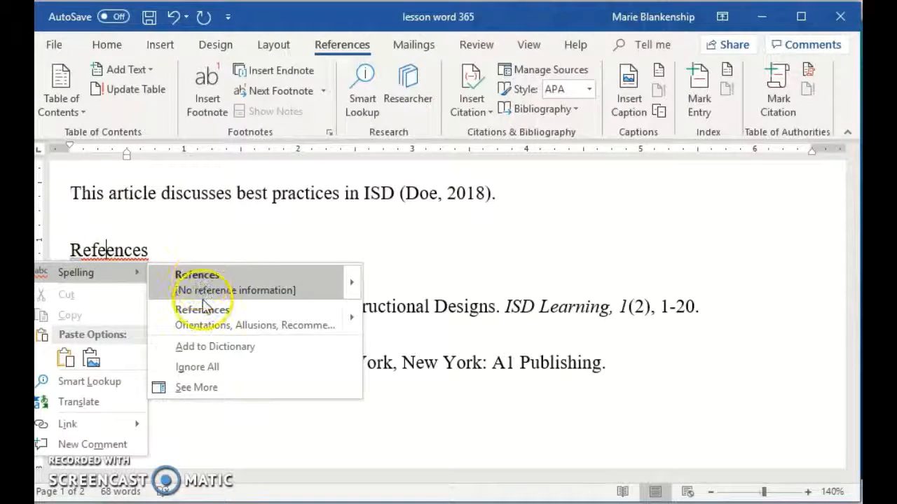
{"action": "key", "text": "Escape"}
{"action": "type", "text": "r"}
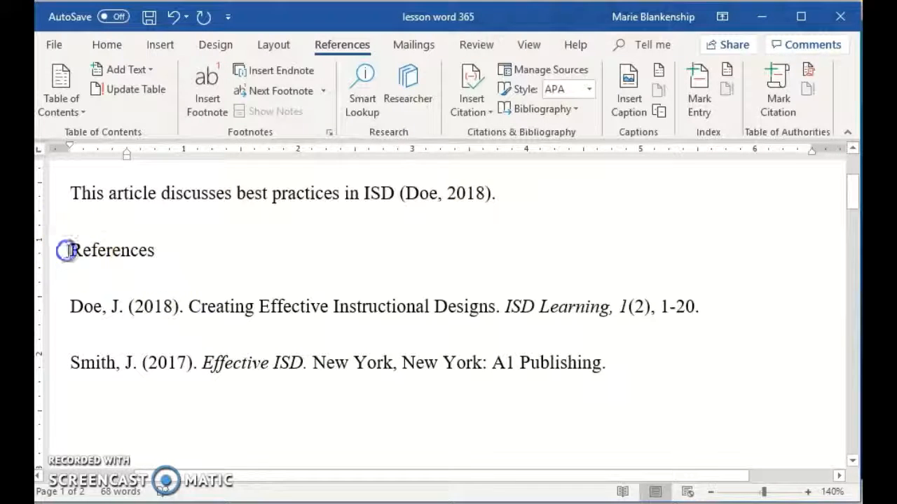
{"action": "left_click", "coordinate": [106, 46]}
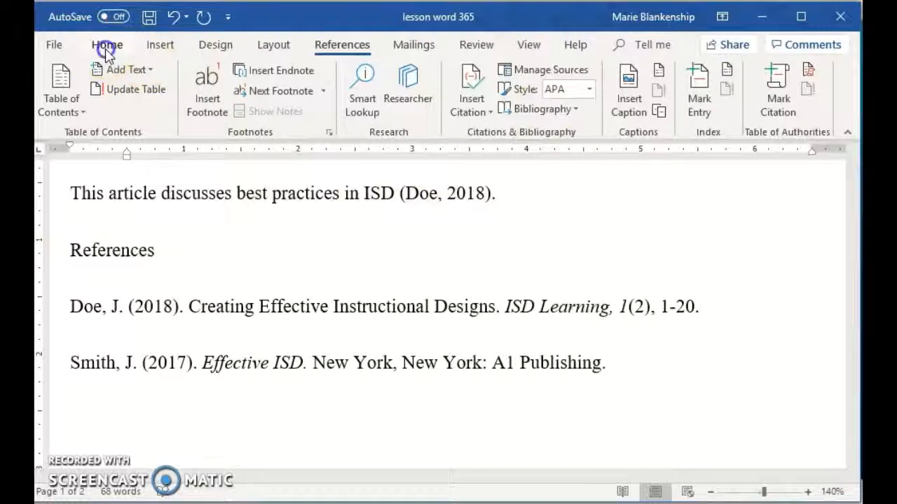
{"action": "left_click", "coordinate": [361, 90]}
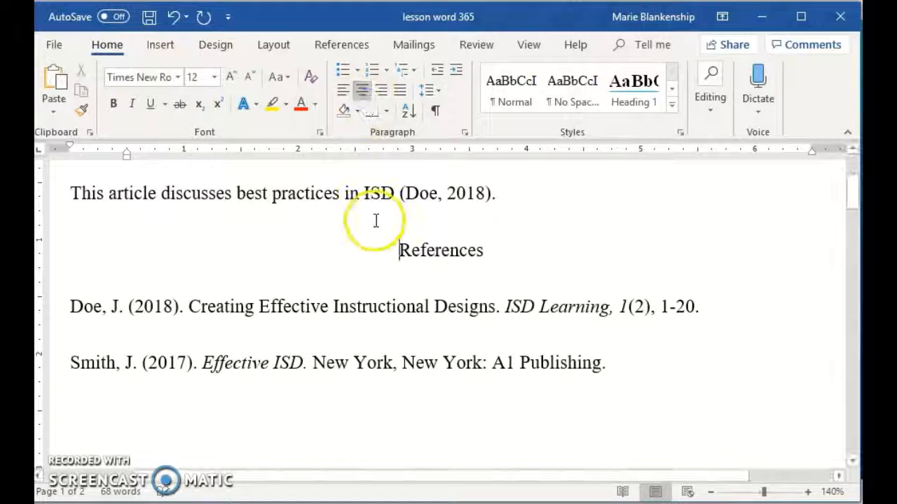
- Insert a page break before the centered "References" heading to start the reference list on a new page, and review both pages
{"action": "left_click", "coordinate": [162, 46]}
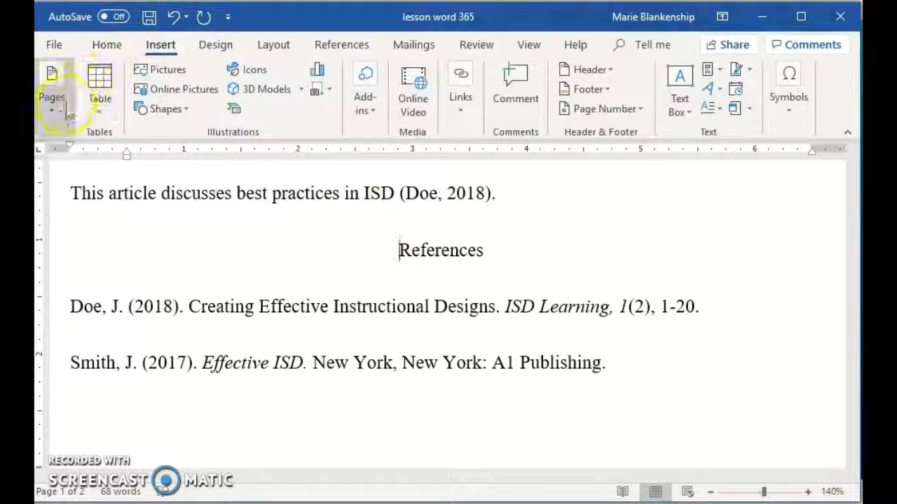
{"action": "left_click", "coordinate": [56, 107]}
{"action": "left_click", "coordinate": [124, 183]}
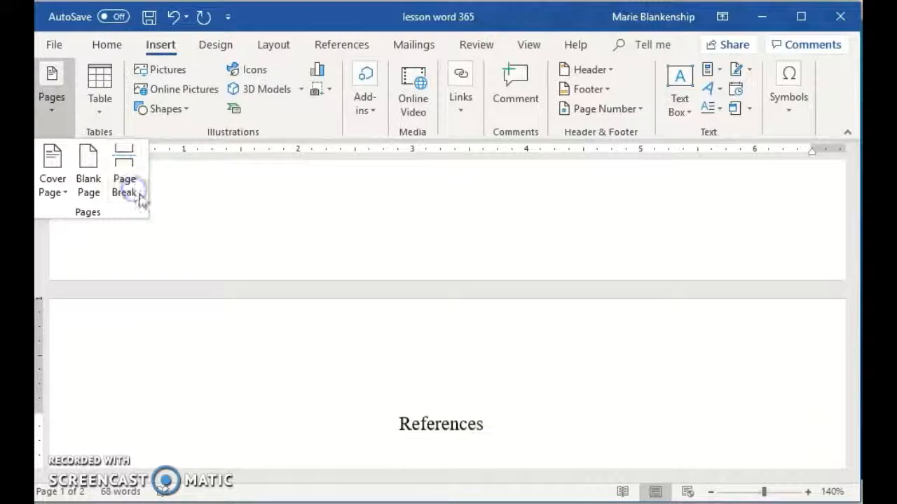
{"action": "scroll", "coordinate": [392, 341], "scroll_direction": "down", "scroll_amount": 3}
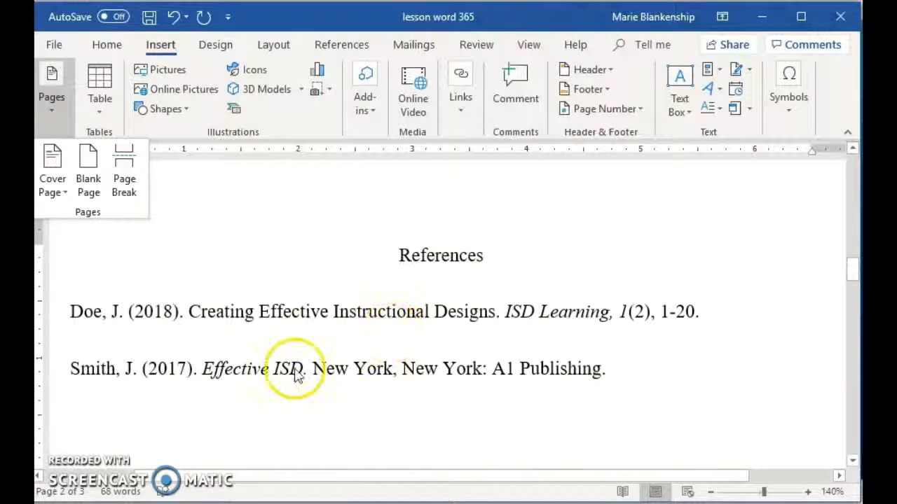
{"action": "scroll", "coordinate": [417, 360], "scroll_direction": "down", "scroll_amount": 2}
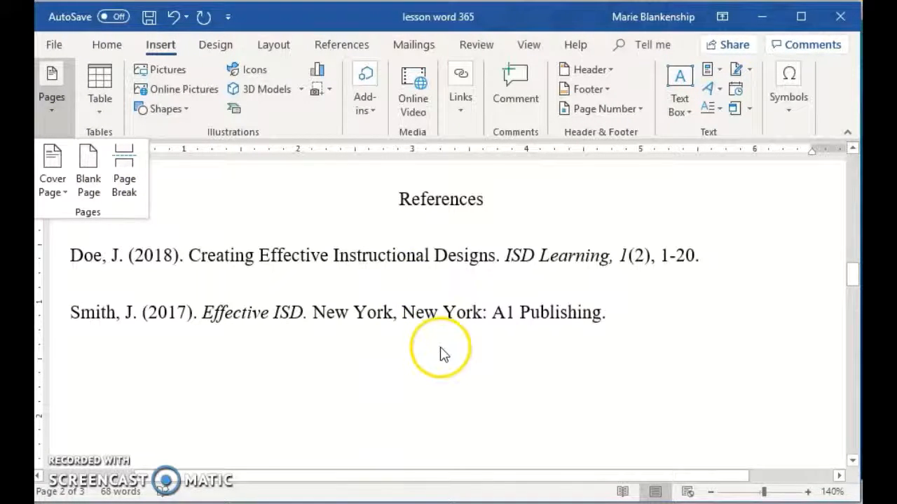
{"action": "scroll", "coordinate": [294, 336], "scroll_direction": "up", "scroll_amount": 5}
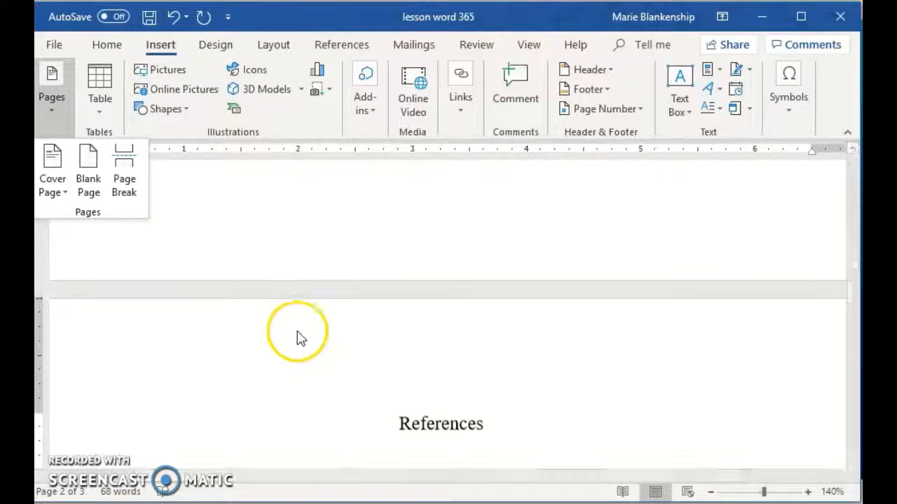
{"action": "scroll", "coordinate": [295, 330], "scroll_direction": "up", "scroll_amount": 5}
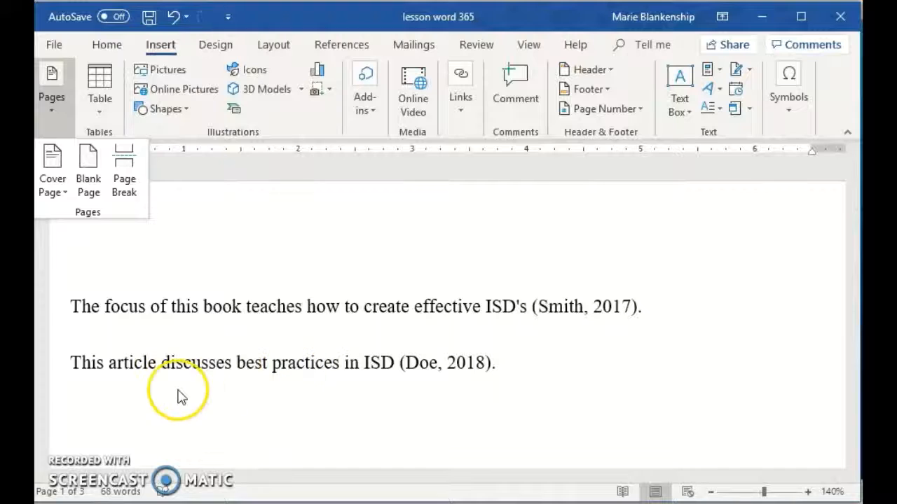
{"action": "left_click", "coordinate": [342, 433]}
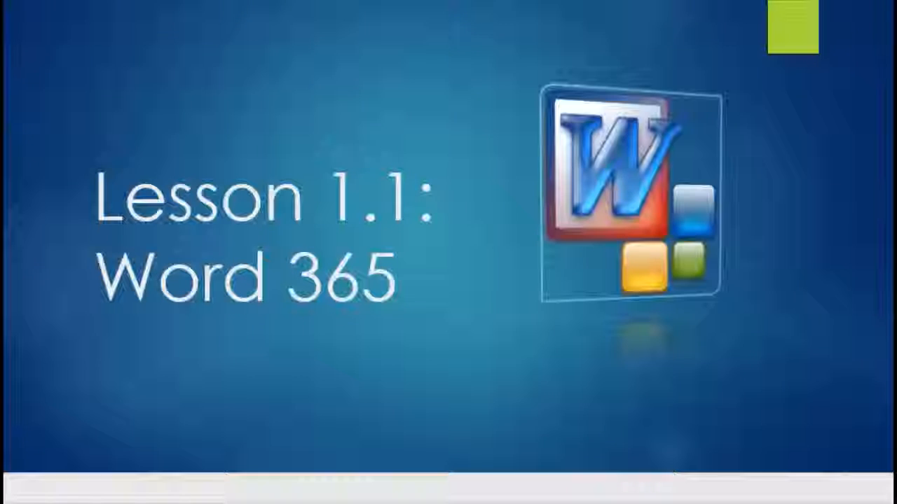